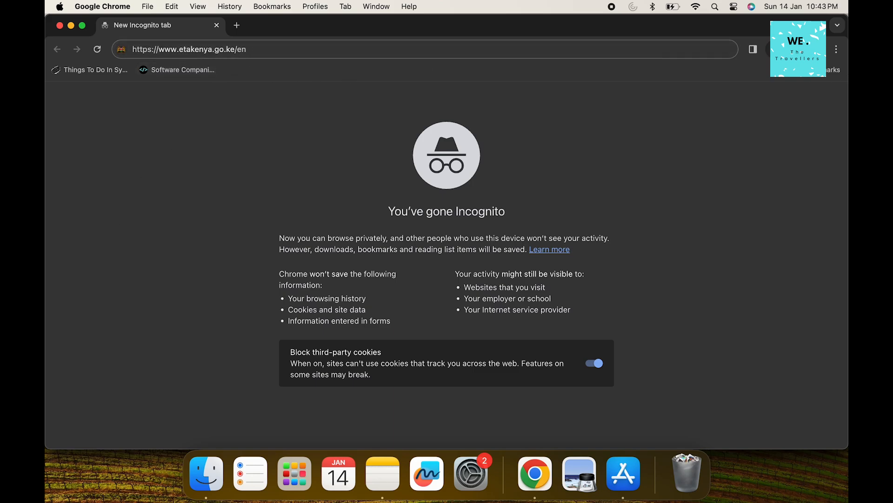
Load the Kenya eTA home page at etakenya.go.ke
click(447, 49)
key(Return)
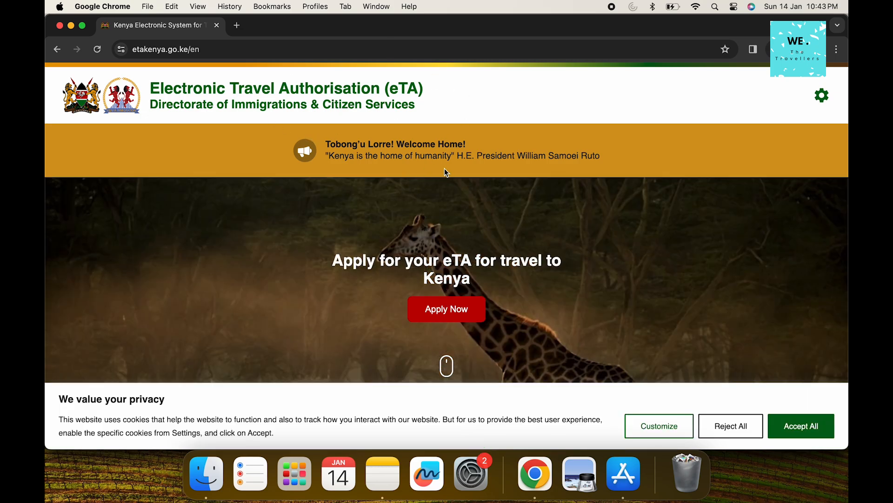
scroll(454, 186, down, 3)
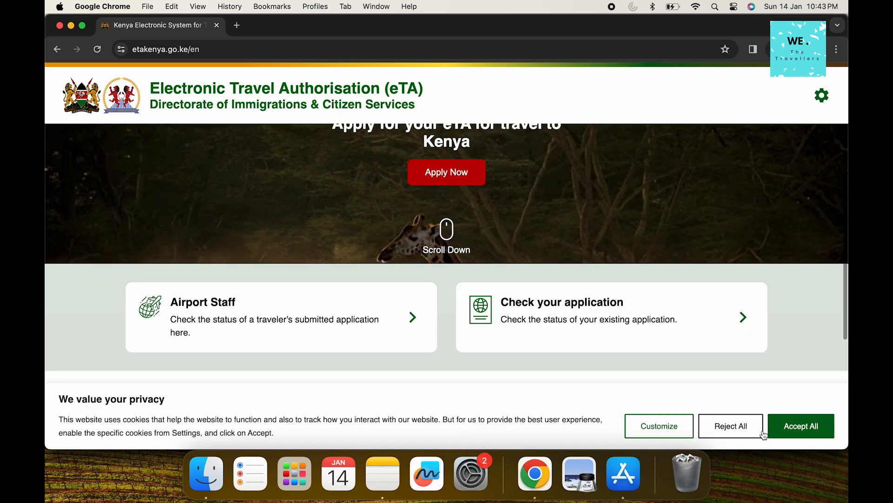
Reject all optional cookies and scroll through the home page
click(764, 435)
scroll(605, 326, down, 2)
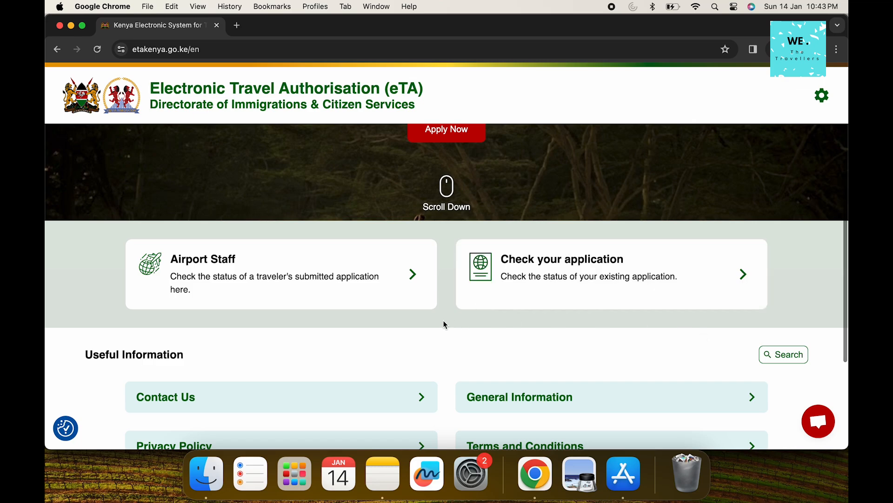
scroll(453, 322, down, 3)
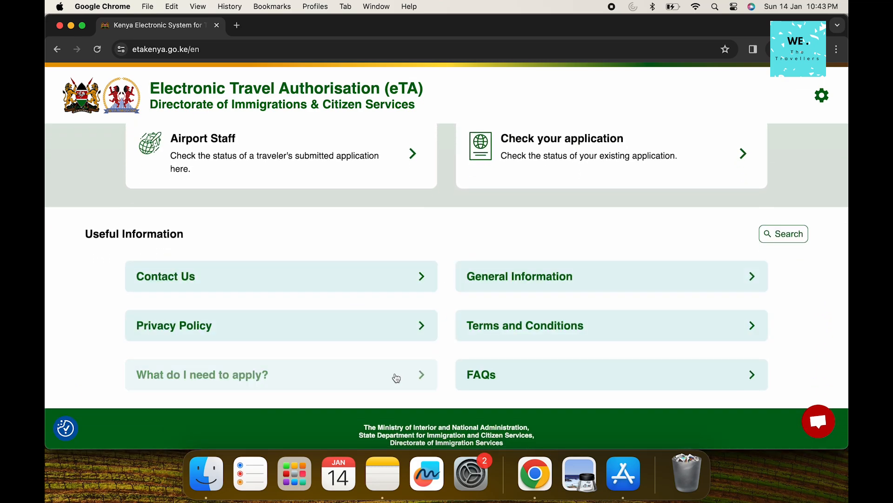
scroll(409, 329, down, 2)
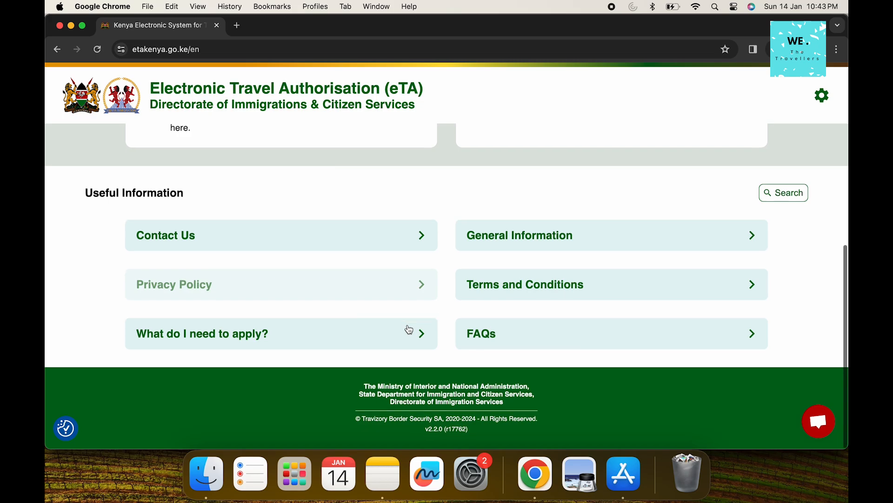
scroll(471, 185, up, 5)
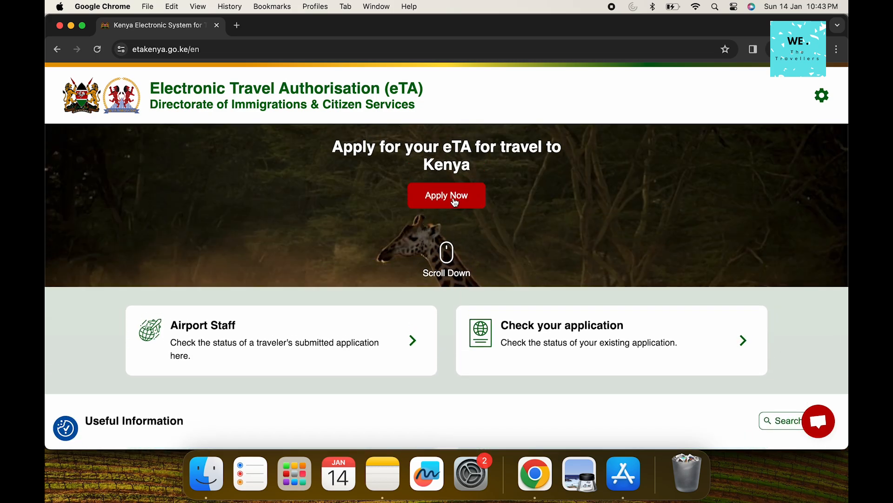
Start a new eTA application and get past the How to Apply guidelines
click(456, 201)
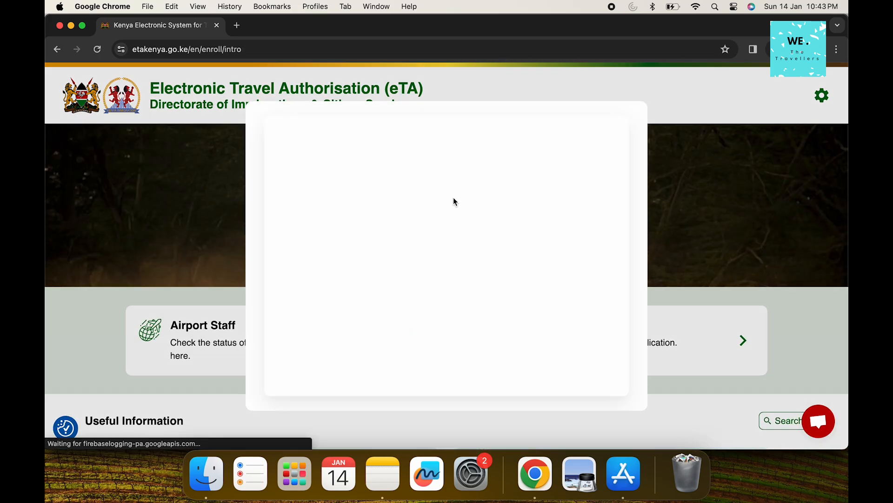
scroll(444, 267, down, 5)
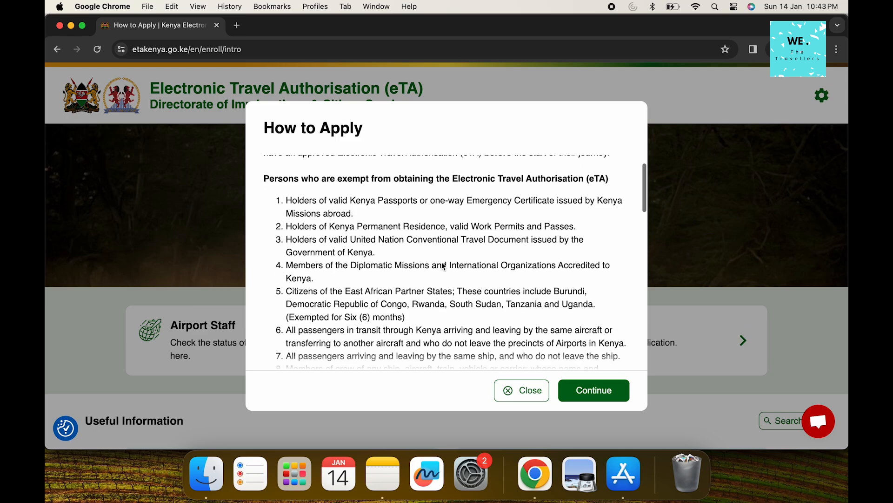
scroll(443, 263, down, 8)
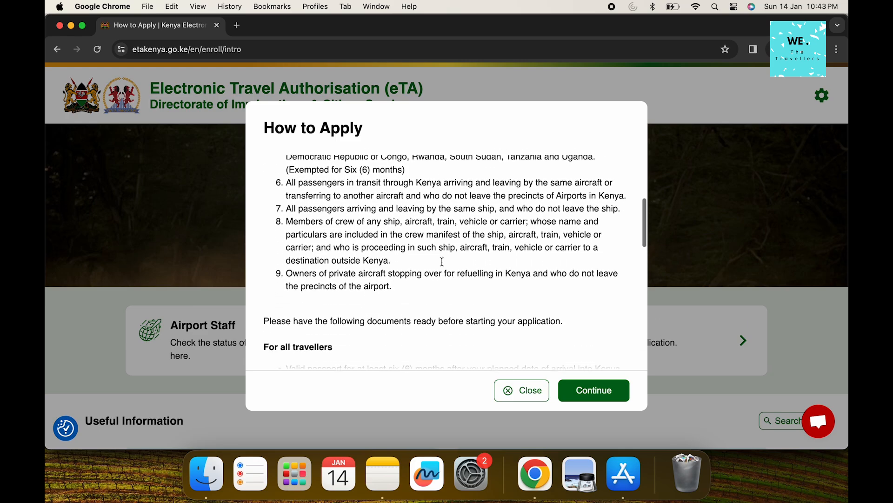
scroll(443, 266, down, 3)
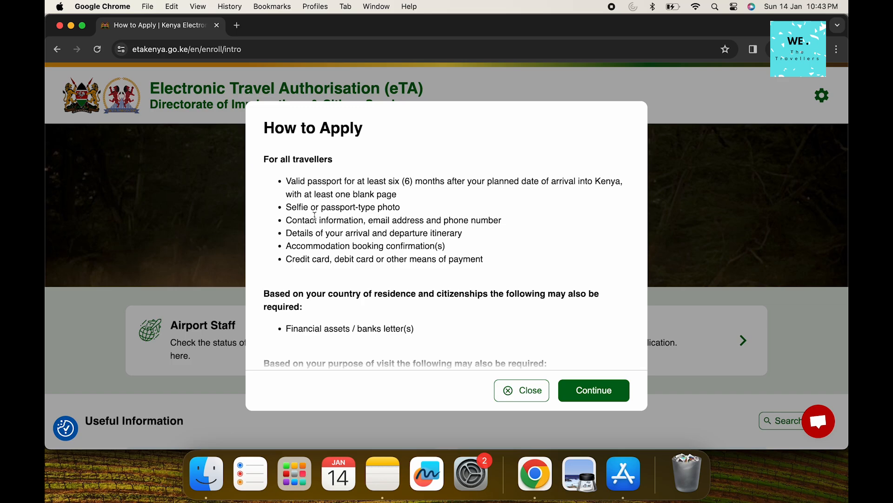
scroll(322, 268, down, 6)
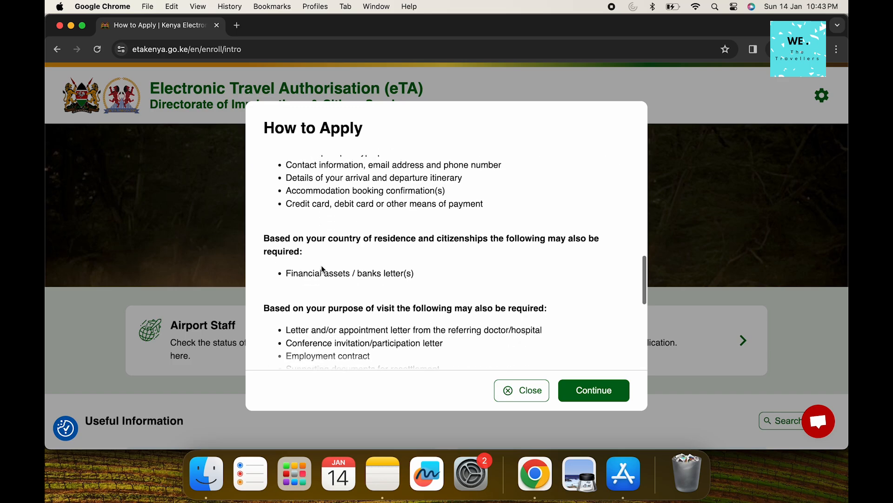
click(597, 392)
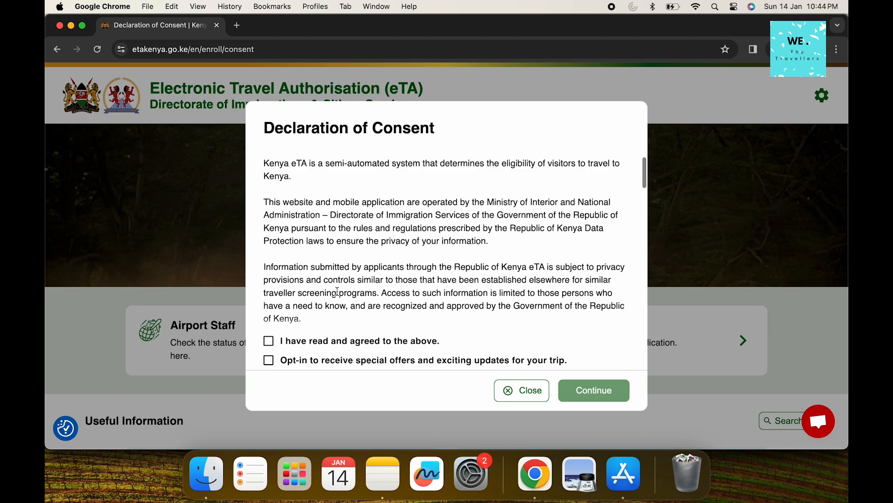
Agree to the consent declaration ('I have read and agreed to the above') and continue
scroll(338, 292, down, 15)
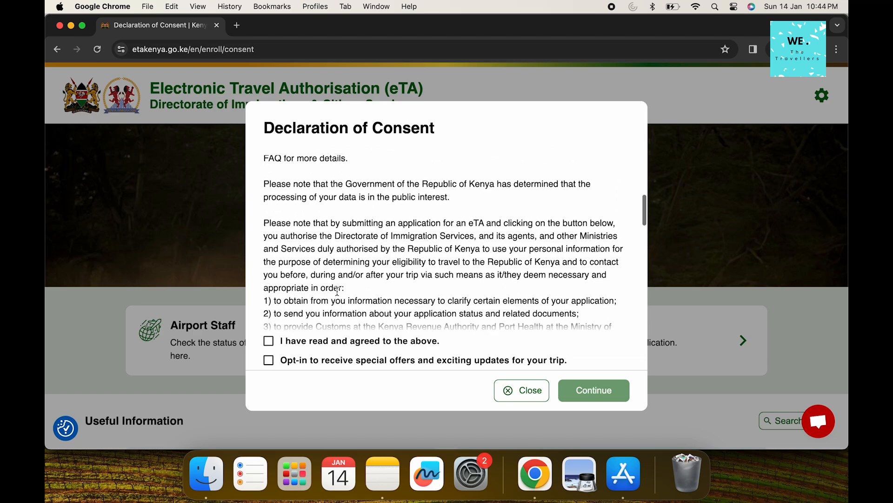
click(269, 341)
click(597, 392)
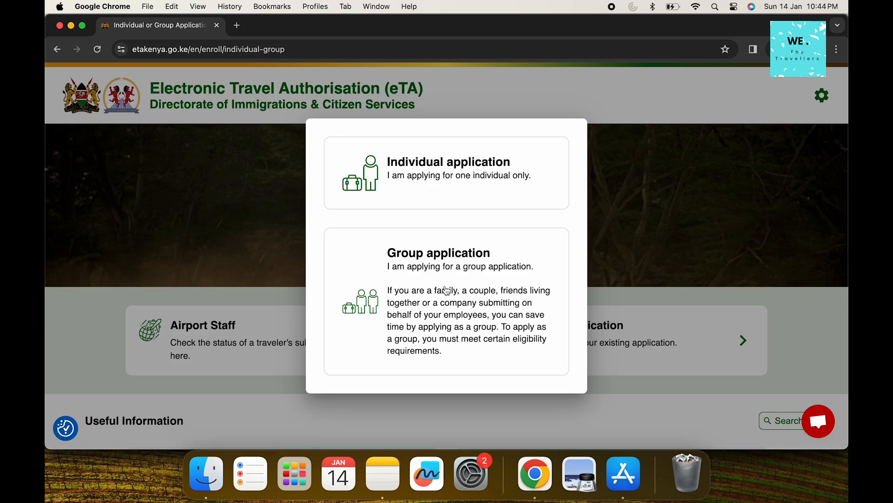
Apply as an individual with India as the country of residence
click(439, 180)
click(314, 308)
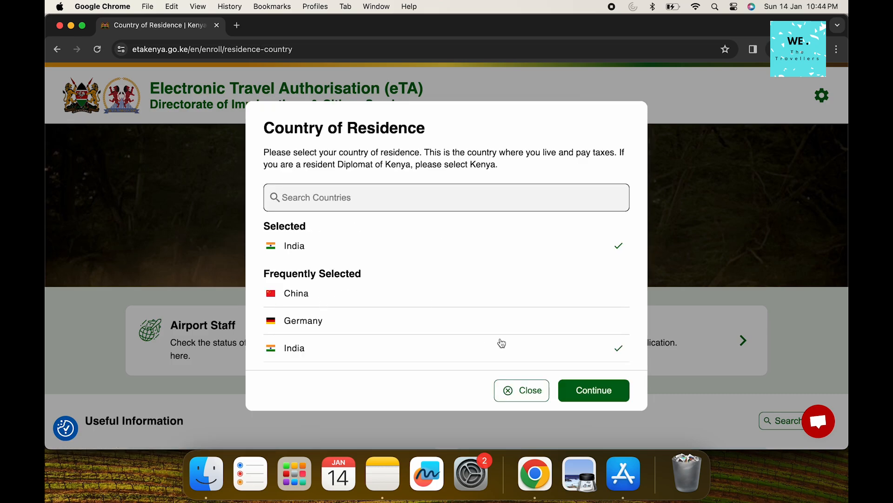
click(608, 392)
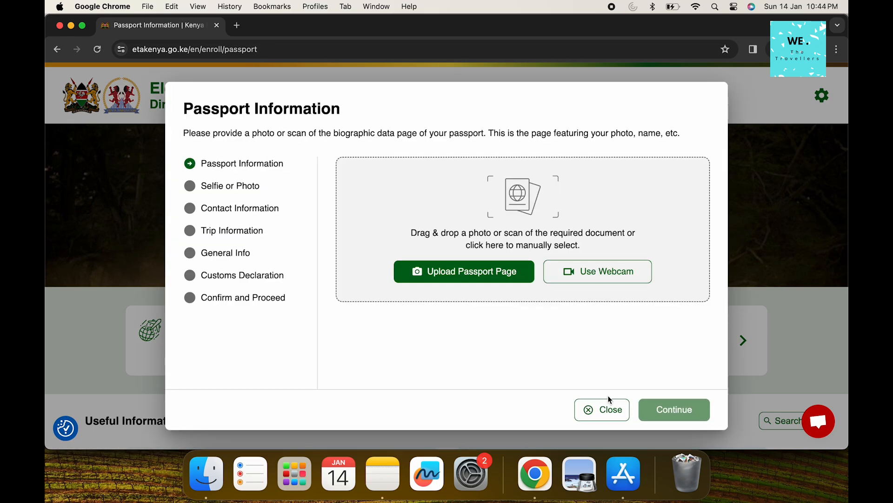
Upload the passport page scan and confirm its details are correct
click(420, 272)
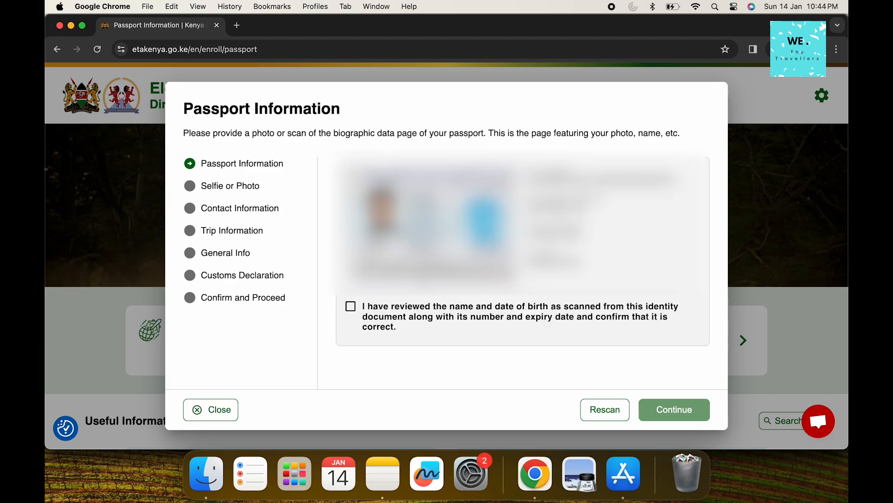
click(351, 305)
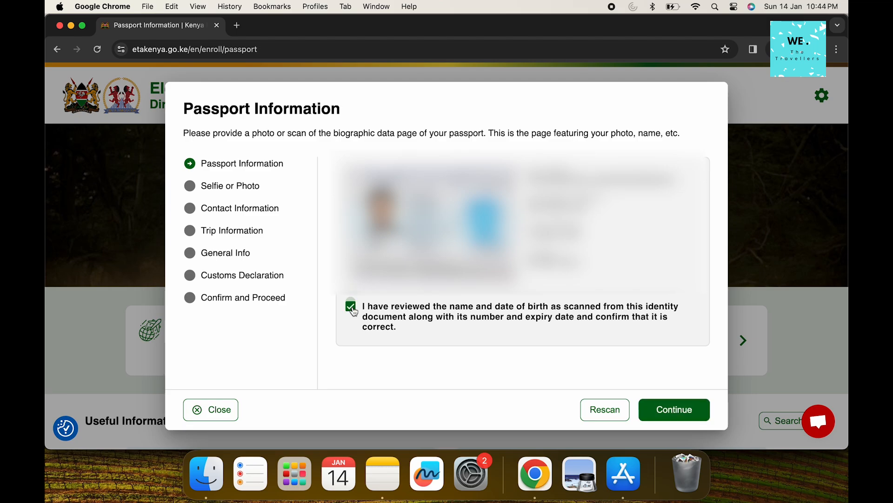
click(663, 411)
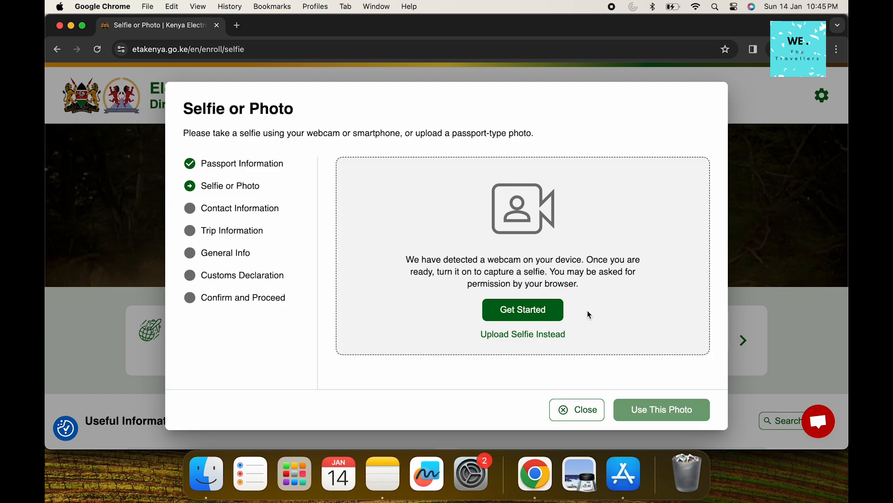
Upload a passport-type photo from file instead of a selfie, and enter the phone number
click(531, 334)
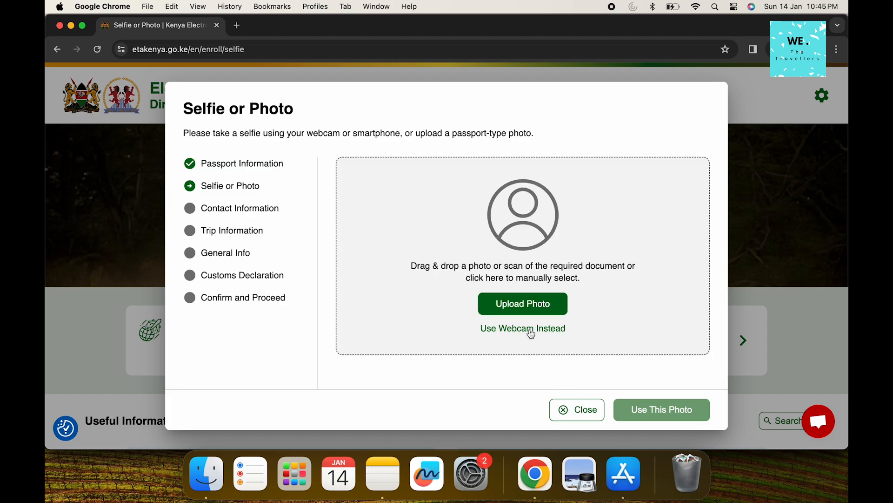
click(525, 305)
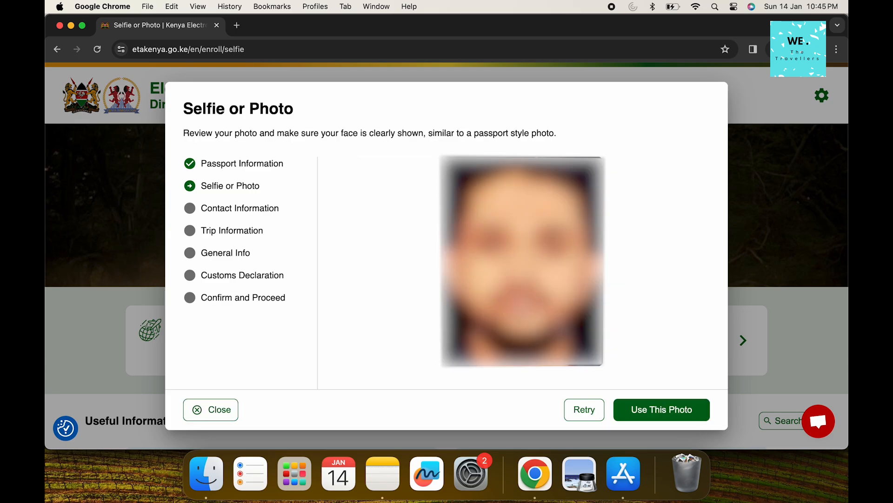
click(661, 412)
text(99999 99999)
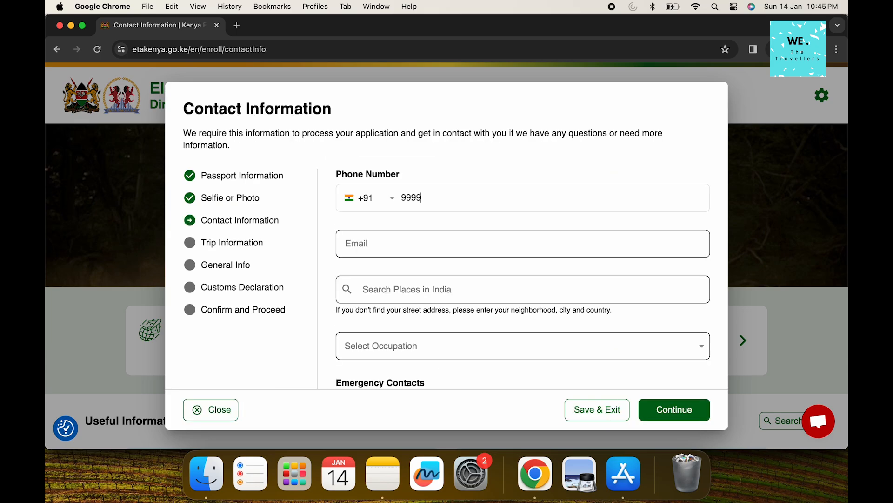
Fill in the e-mail address and choose the suggested home address
click(471, 251)
text(dummy@dum)
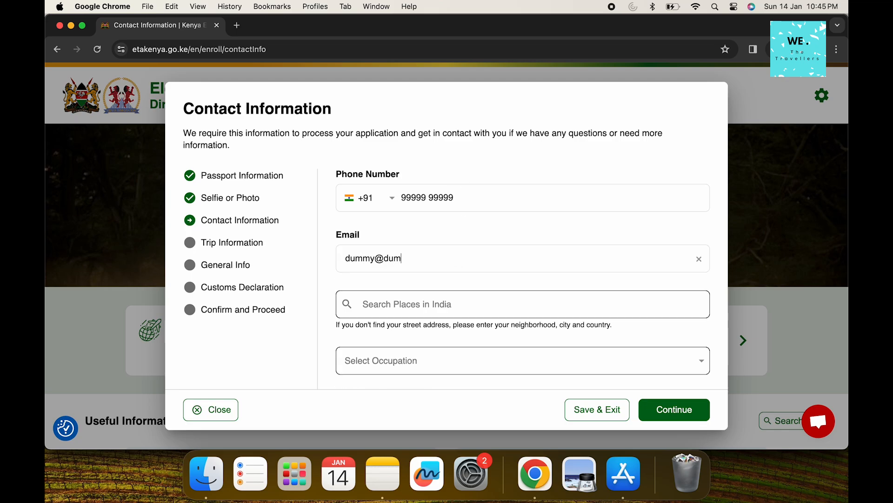
text(my.co)
text(White)
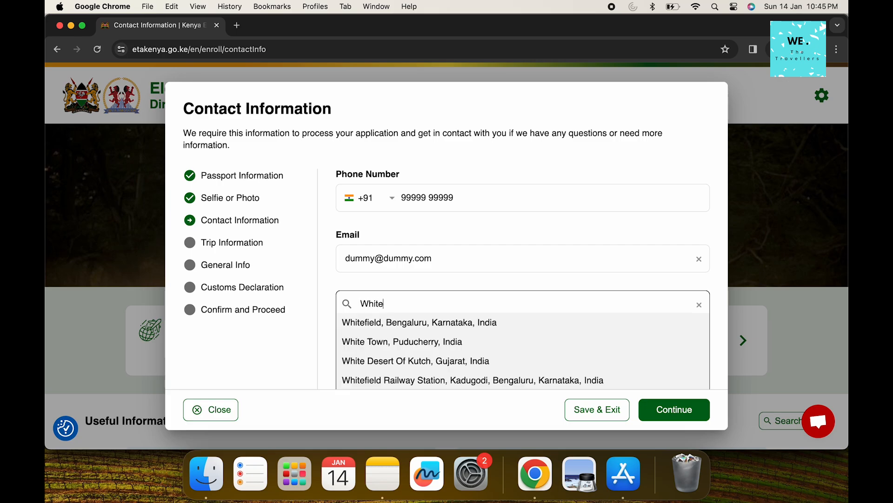
click(426, 327)
Set occupation to Software and Applications Programmer and move to the emergency contact fields
scroll(410, 372, down, 1)
scroll(411, 375, down, 1)
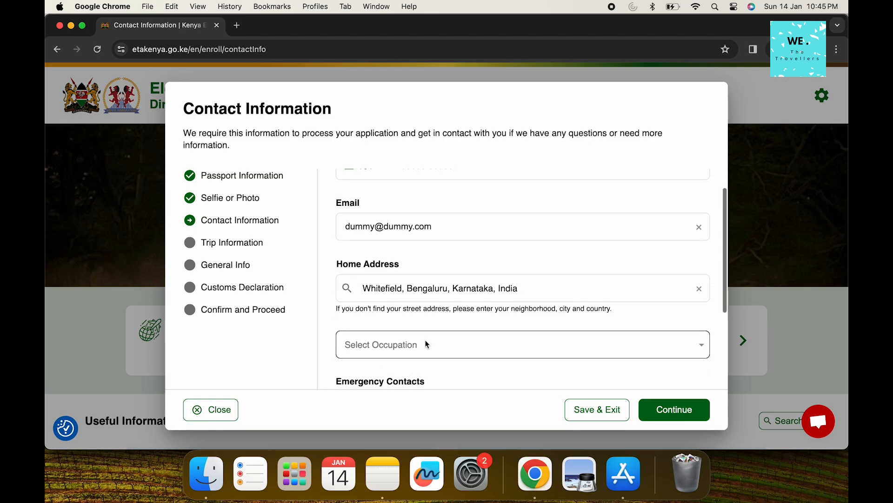
click(425, 343)
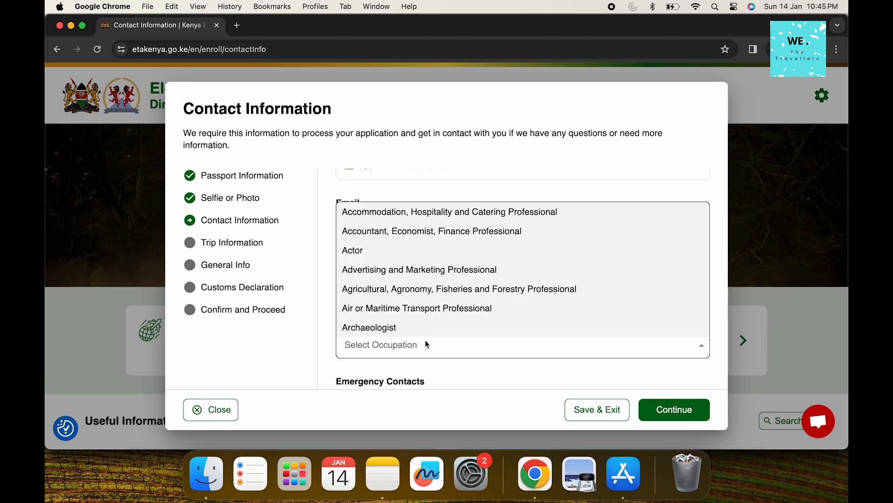
text(So)
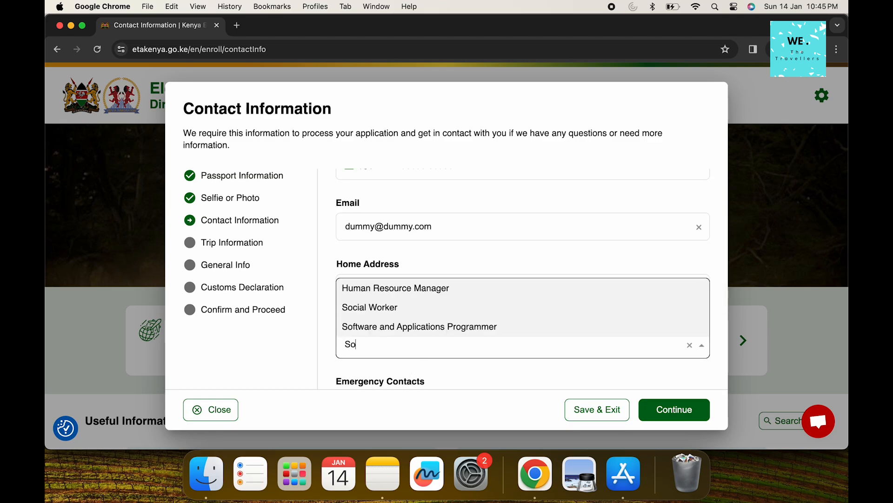
click(411, 330)
scroll(413, 330, down, 3)
scroll(414, 331, down, 1)
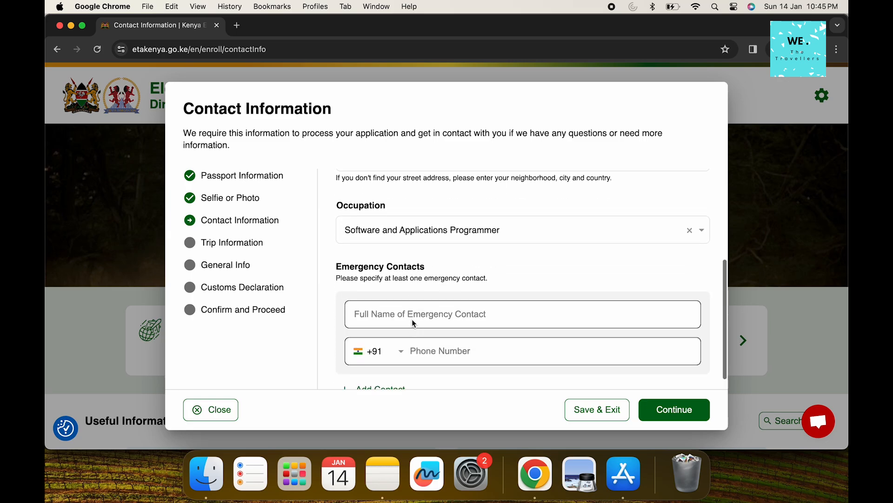
click(409, 314)
scroll(409, 314, down, 1)
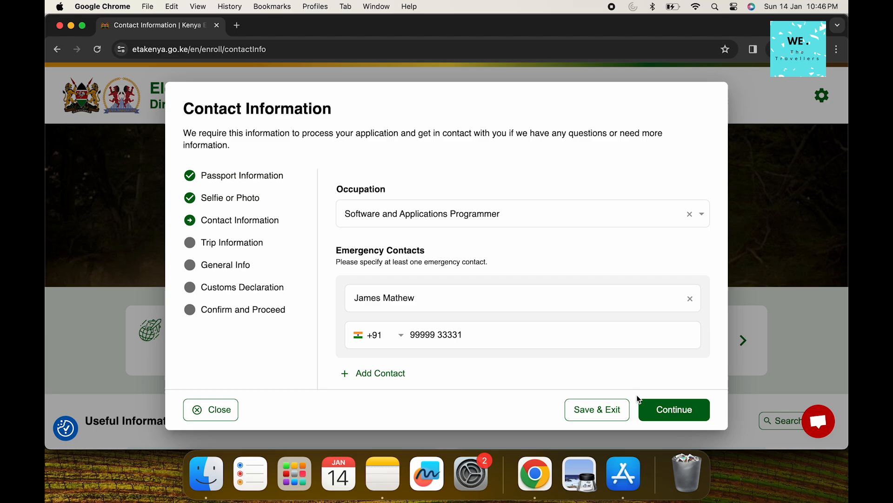
Choose Tourism as the visit purpose with arrival date 25 Jan 2024
click(666, 410)
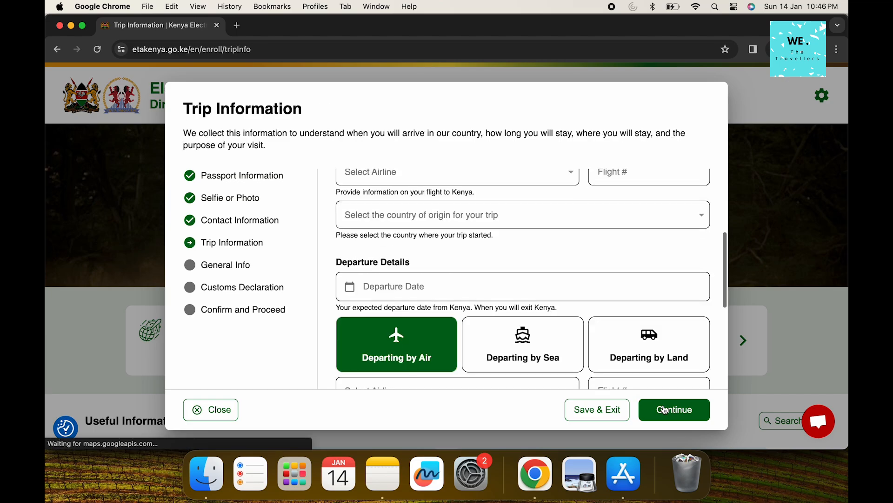
click(469, 183)
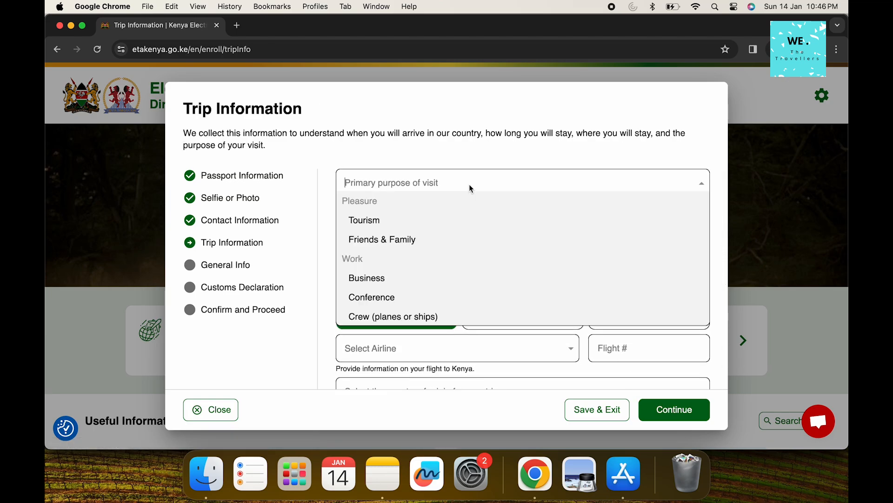
click(390, 221)
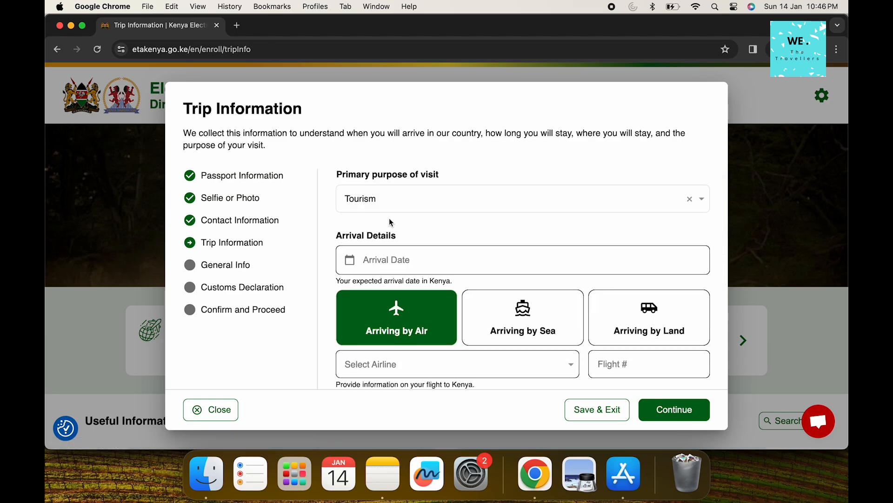
click(391, 258)
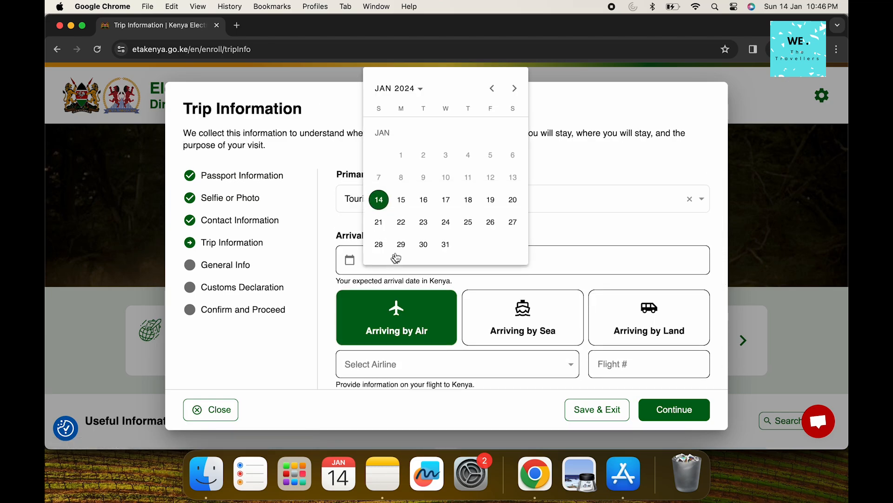
click(469, 222)
Arrive on Emirates/Fly Dubai flight 719 with India as the origin country
scroll(470, 236, down, 3)
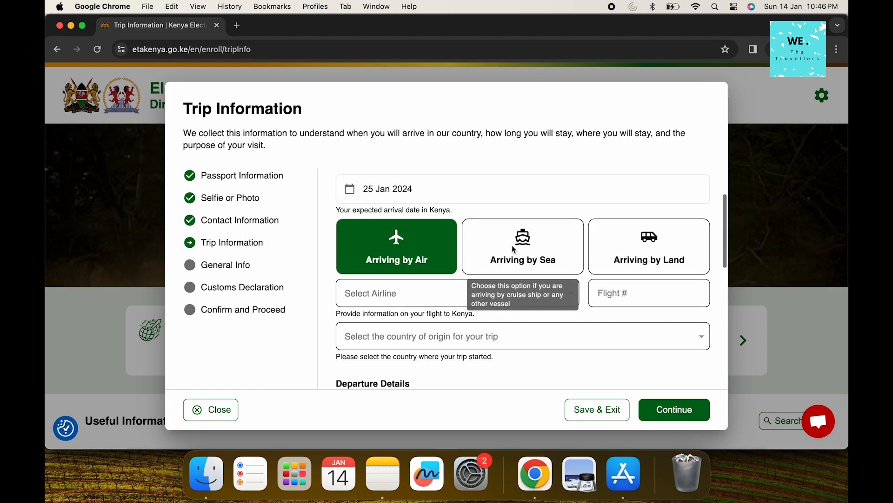
click(501, 293)
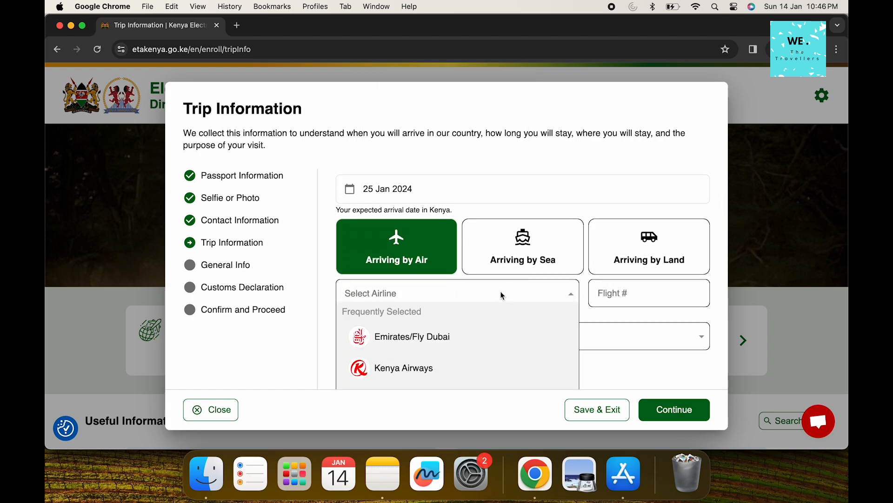
scroll(500, 292, down, 2)
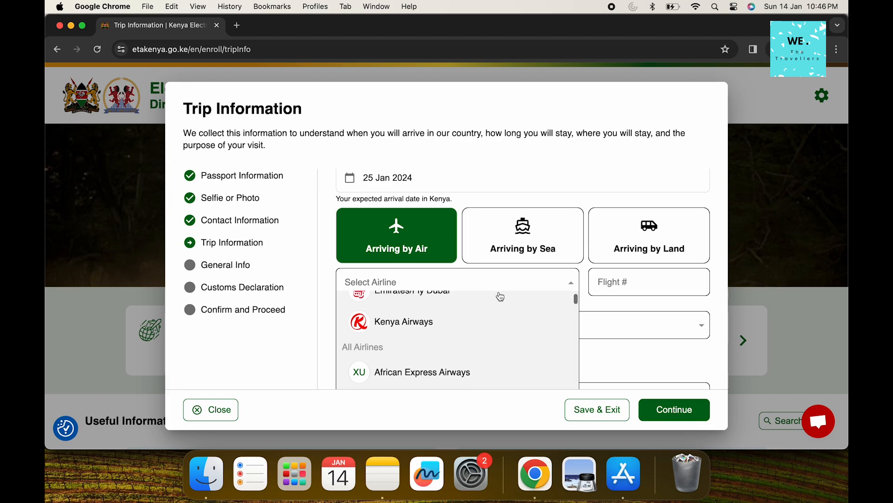
scroll(461, 322, up, 1)
click(435, 320)
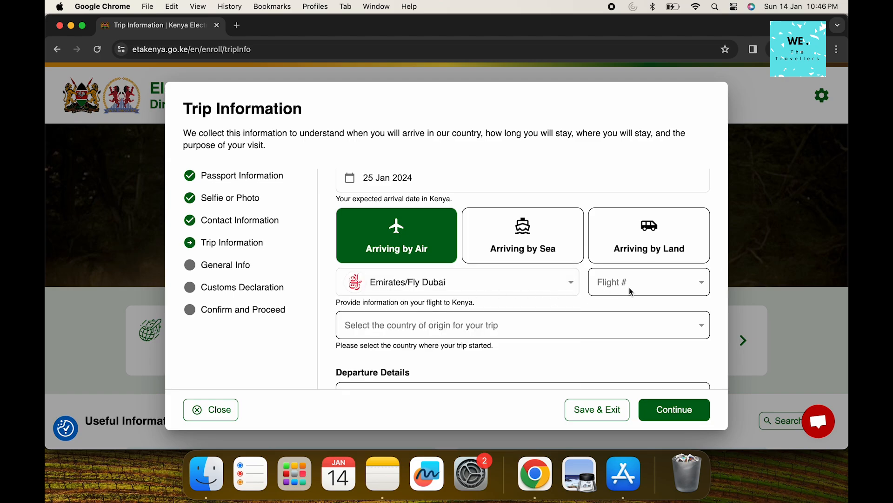
click(644, 290)
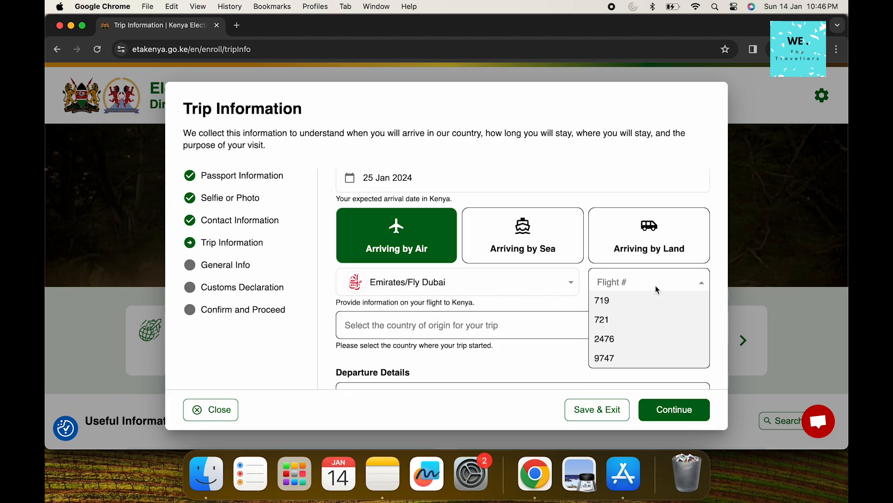
click(608, 303)
scroll(482, 314, down, 2)
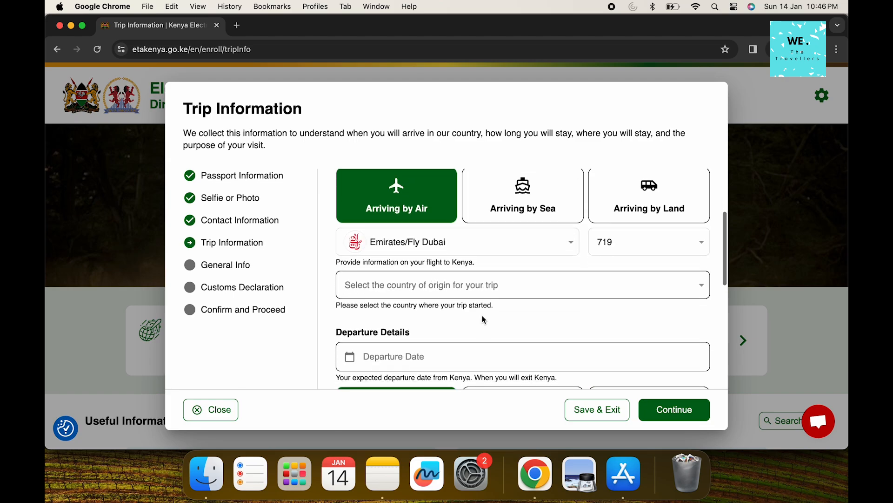
click(473, 275)
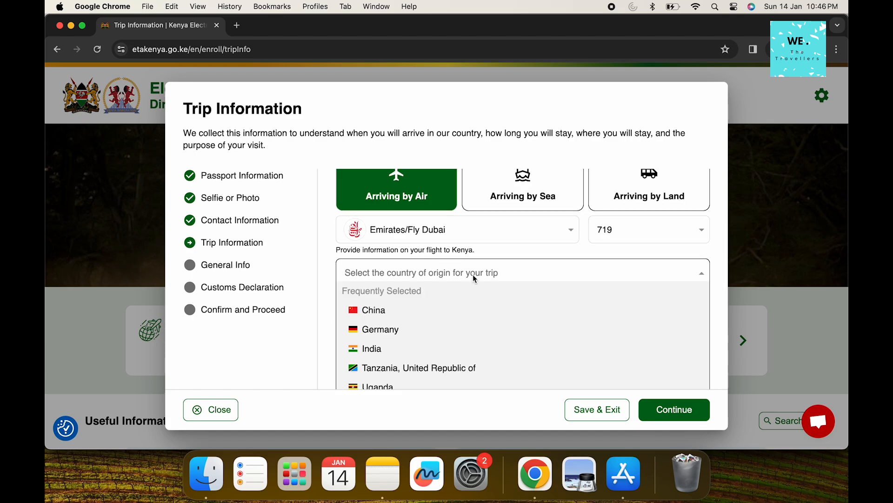
text(in)
click(385, 329)
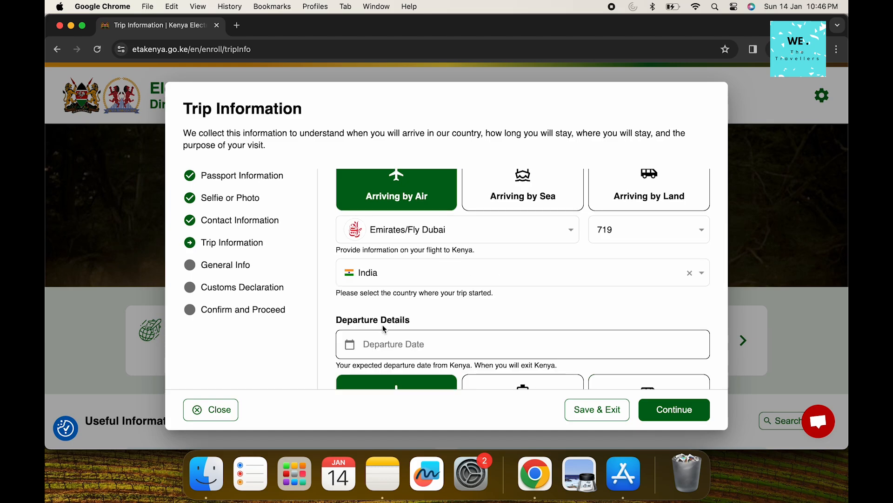
Depart 08 Feb 2024 on Emirates/Fly Dubai flight 2477 to India
scroll(384, 329, down, 1)
click(389, 322)
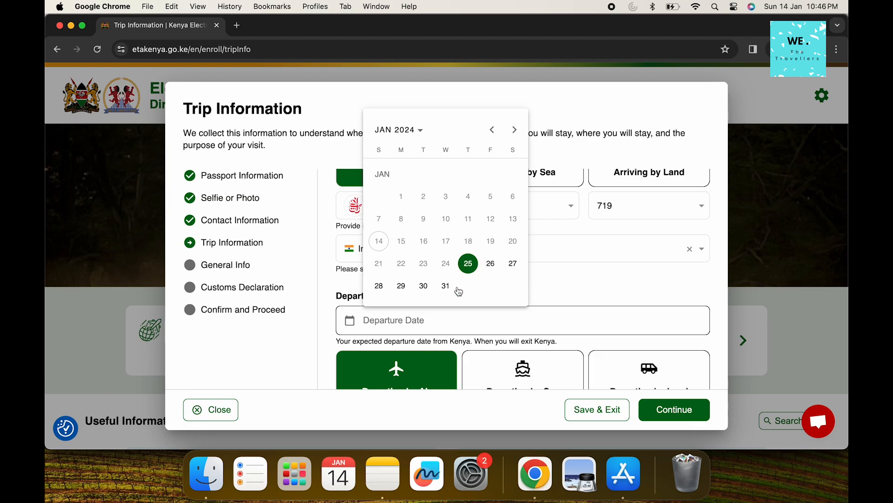
click(514, 130)
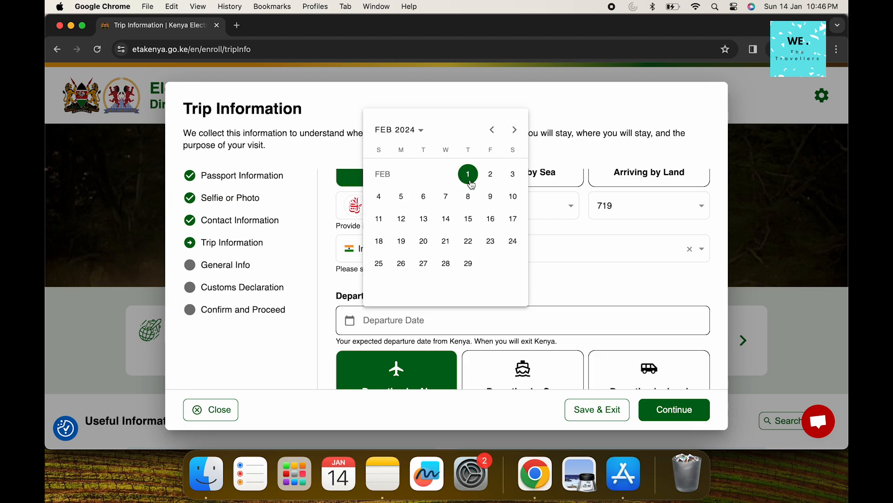
click(470, 197)
scroll(541, 295, down, 5)
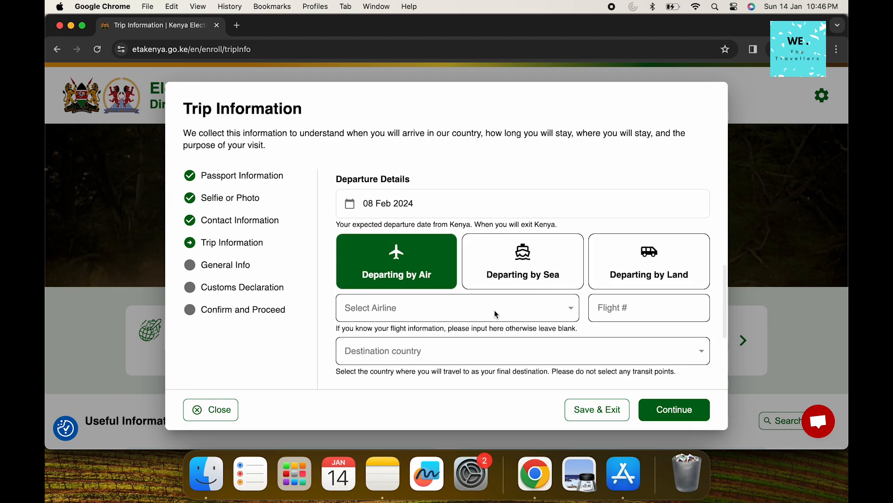
click(496, 314)
click(433, 212)
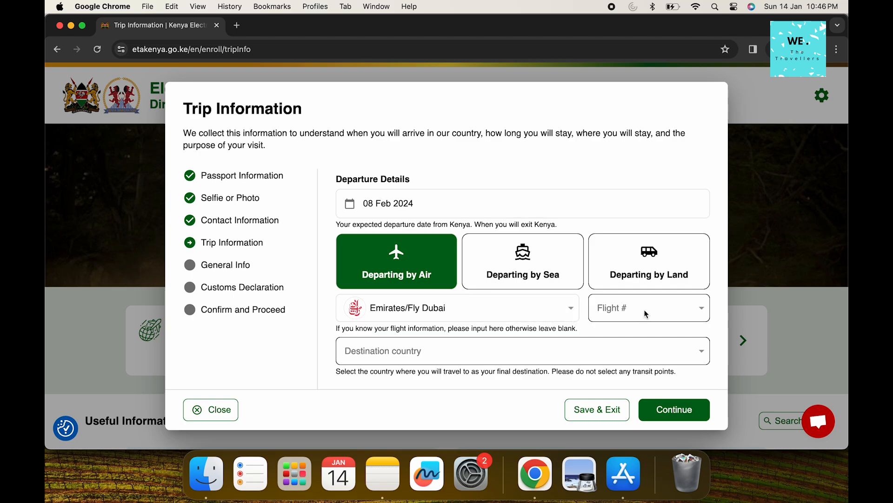
click(647, 314)
click(642, 361)
click(533, 361)
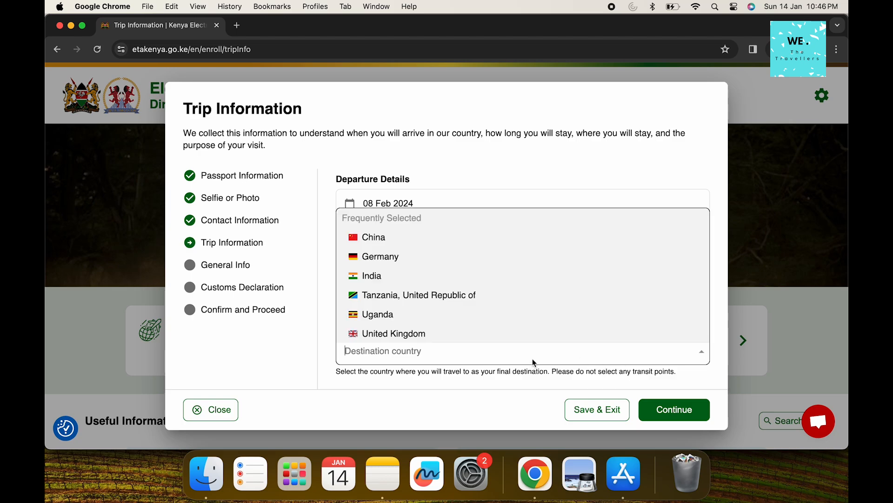
click(393, 277)
scroll(394, 275, down, 2)
scroll(393, 276, down, 3)
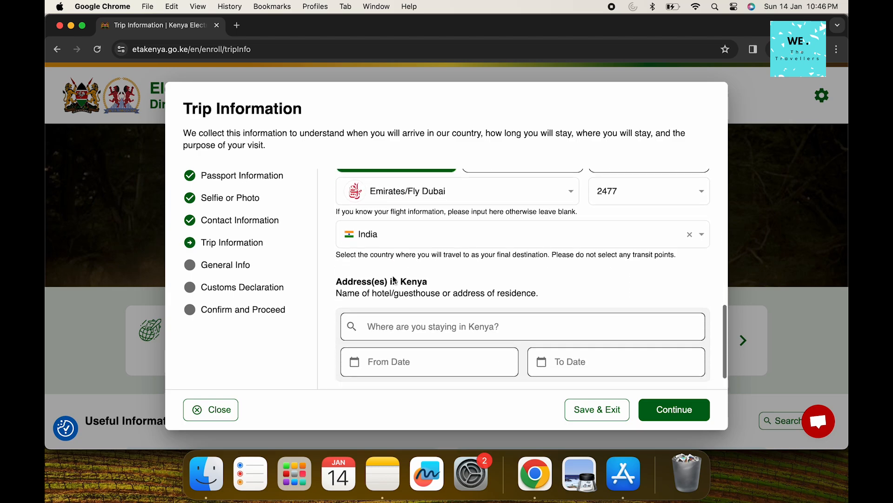
Set the stay address to Maasai Mara Tours, Nairobi, Kenya
click(401, 298)
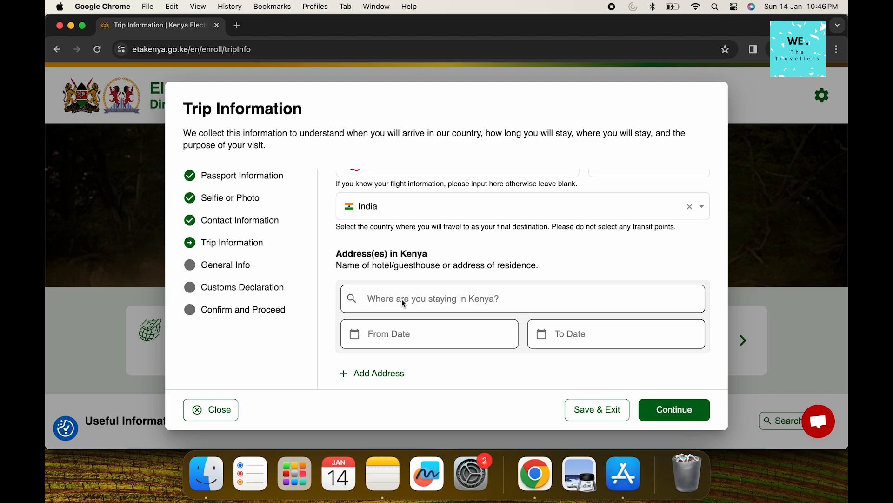
text(Masai Mara, Motorogi Conservancy, Kenya)
key(BackSpace)
key(BackSpace)
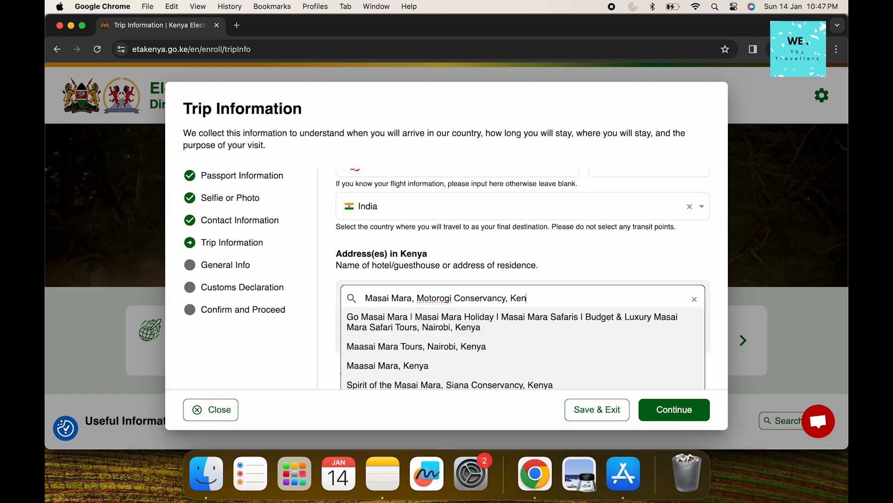
click(404, 348)
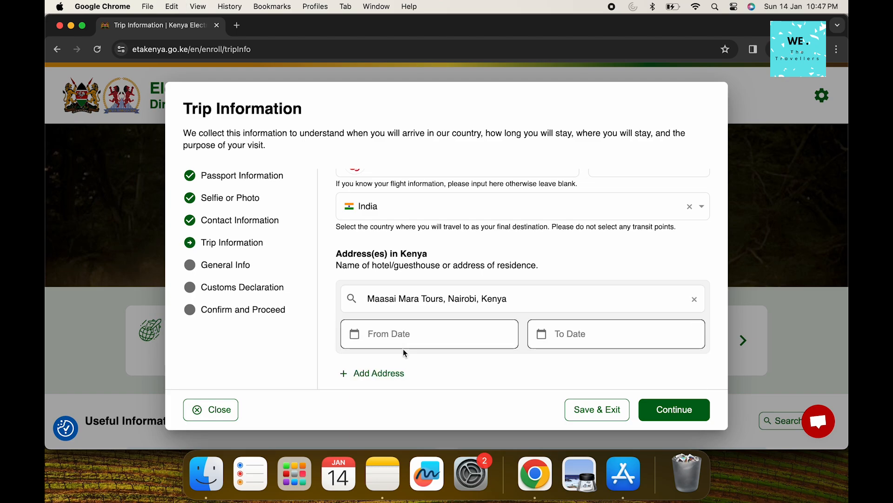
Set the stay dates from 25 Jan 2024 to 08 Feb 2024
click(387, 332)
click(474, 277)
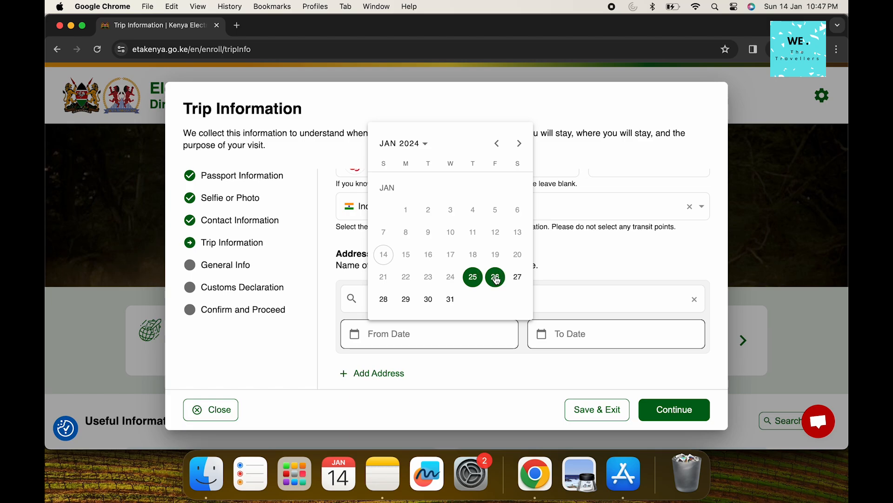
click(473, 277)
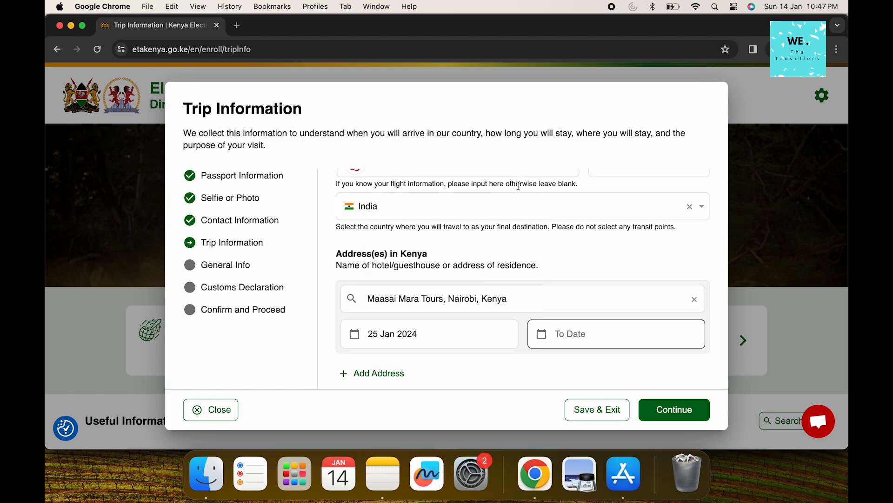
click(563, 329)
click(706, 144)
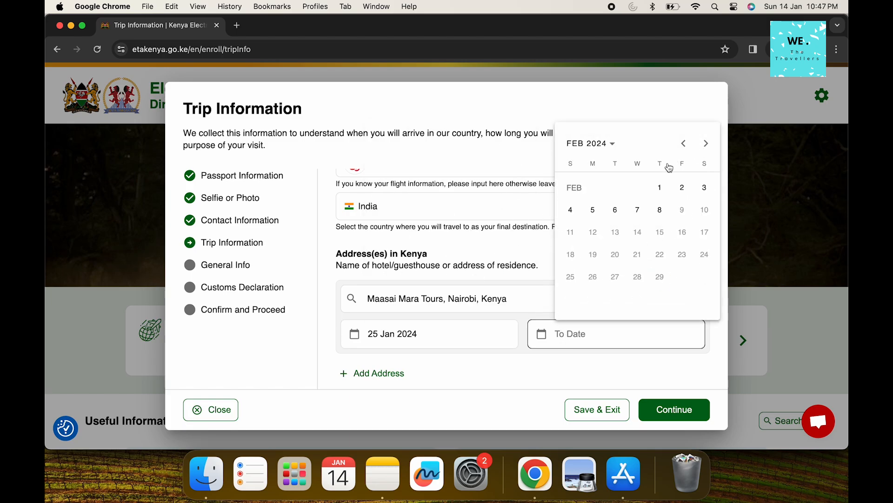
click(661, 209)
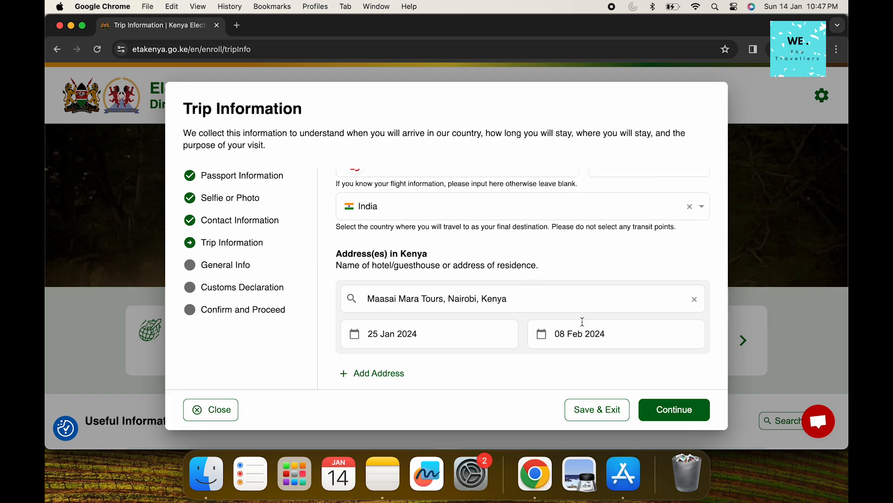
scroll(586, 326, up, 2)
scroll(596, 330, down, 2)
scroll(590, 329, up, 2)
scroll(590, 329, down, 2)
Set country of birth and nationality at birth to India, marital status Single
click(668, 402)
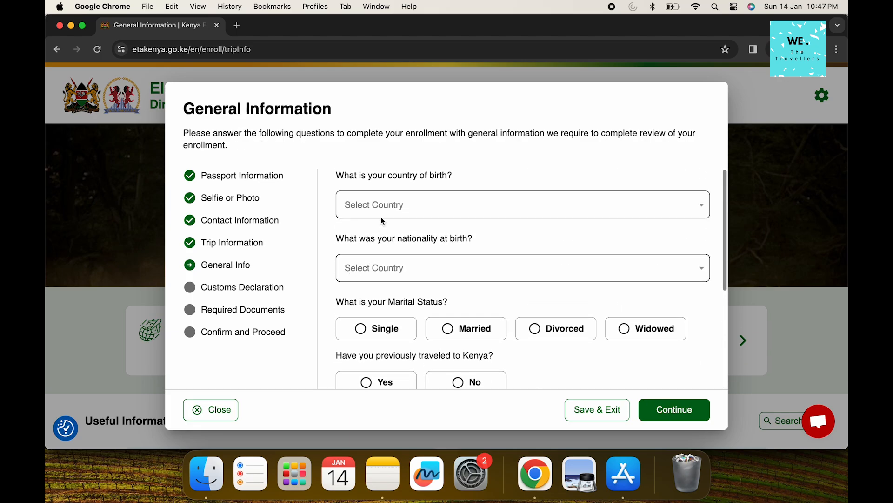
click(386, 212)
click(379, 281)
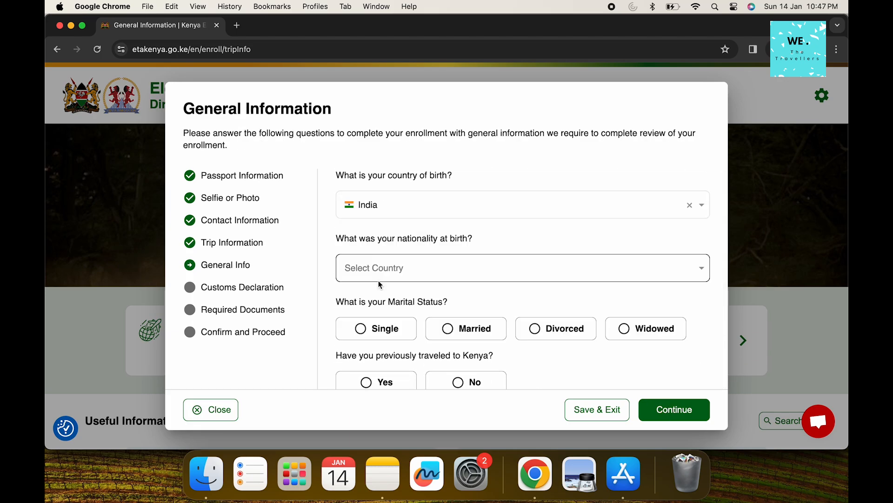
click(387, 267)
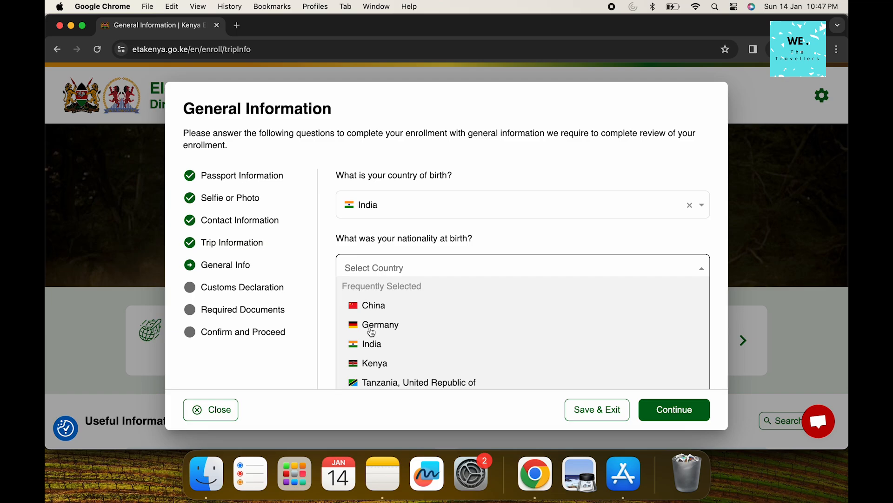
click(370, 344)
click(387, 321)
Answer No to prior Kenya travel, entry denial, convictions and third-party financing
scroll(386, 321, down, 3)
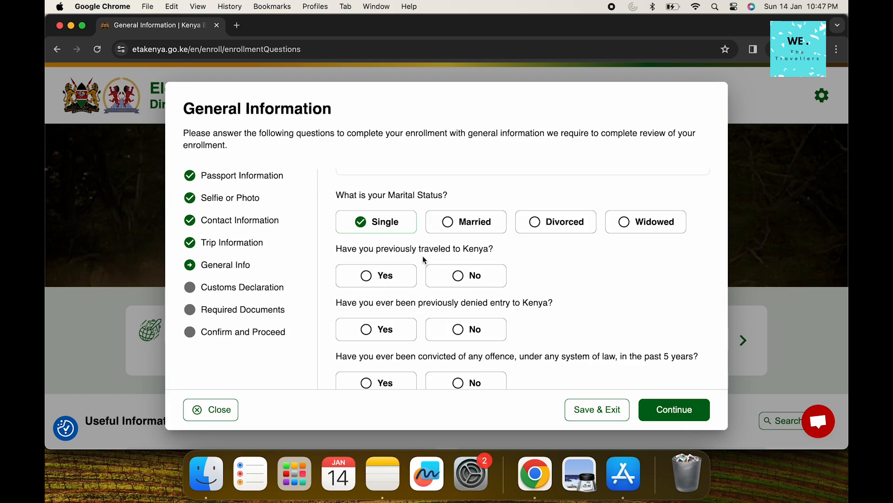
click(458, 275)
scroll(460, 316, down, 2)
click(473, 269)
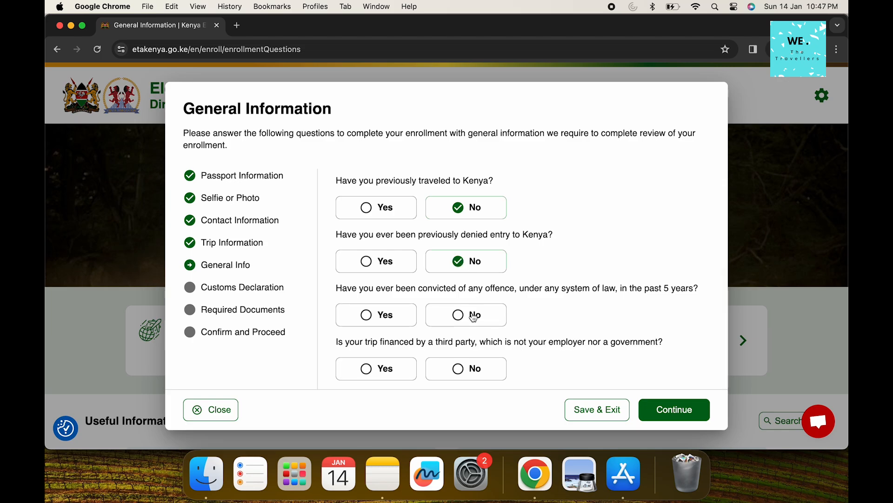
click(475, 318)
click(480, 370)
click(674, 412)
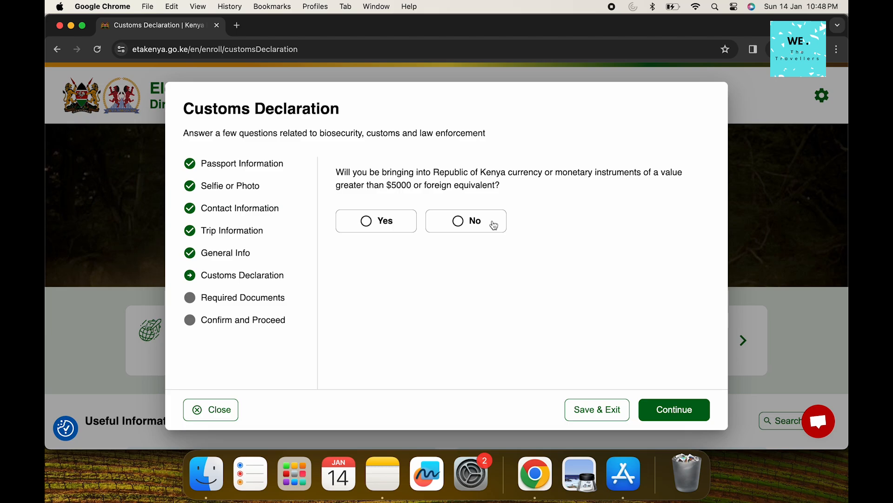
Declare no currency over $5000 and go to the Required Documents booking uploads
click(469, 222)
click(680, 419)
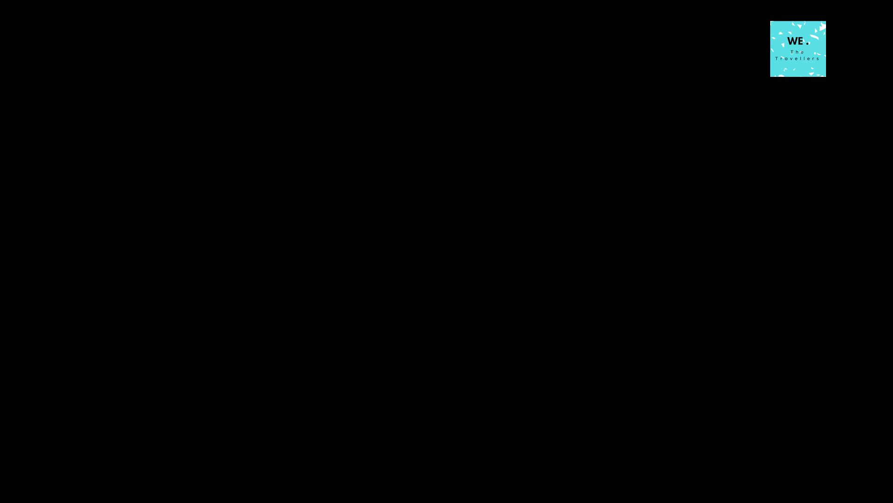
scroll(524, 307, down, 2)
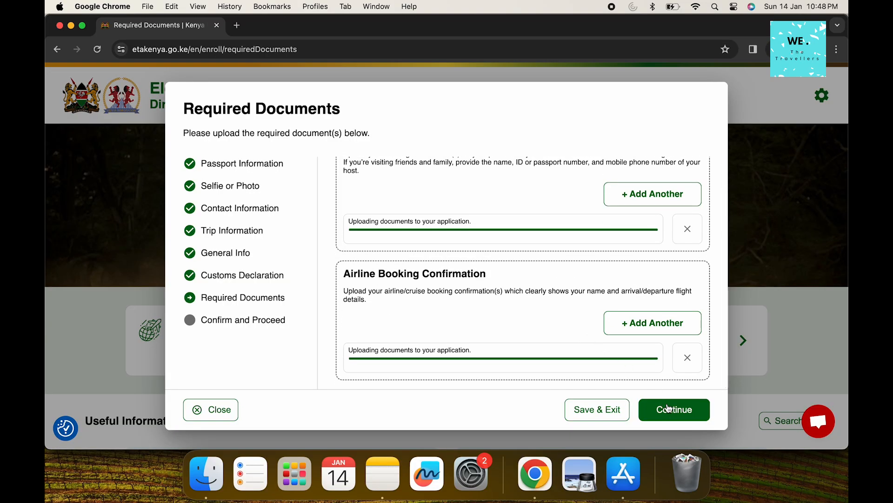
scroll(625, 323, up, 1)
scroll(624, 323, down, 1)
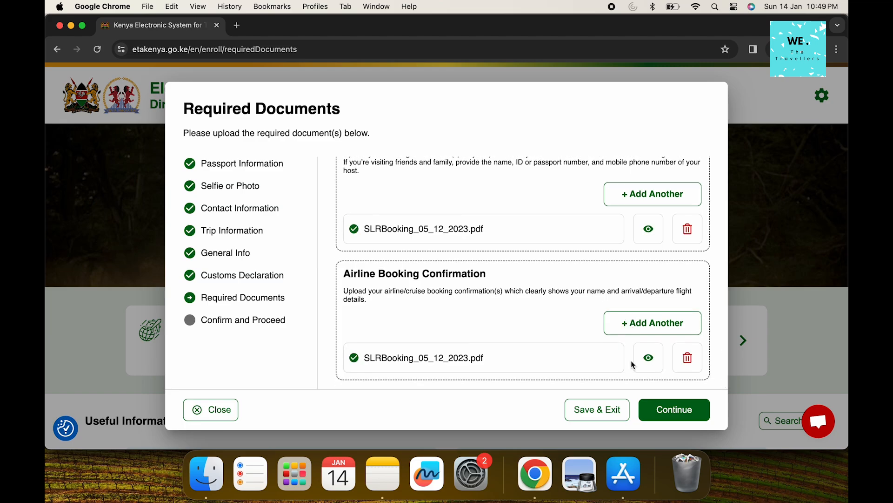
Submit the documents, select 'I am the applicant' in the declaration, and continue
click(665, 408)
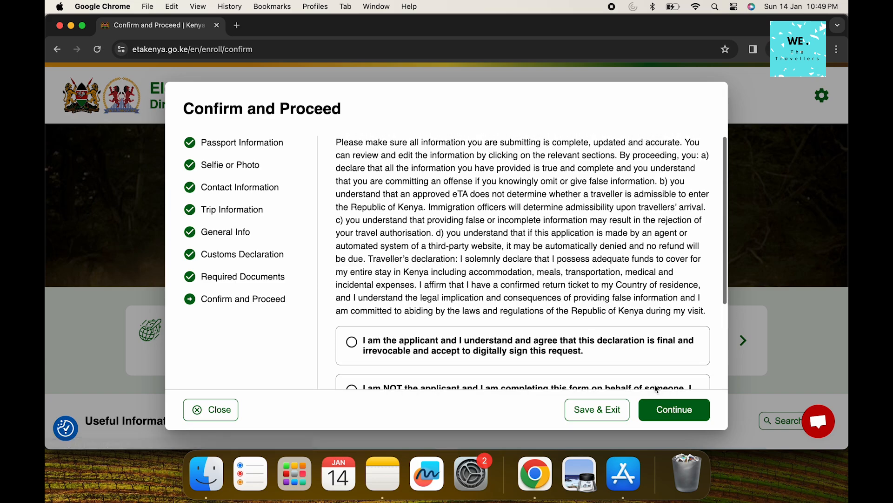
scroll(615, 306, down, 3)
scroll(615, 306, down, 2)
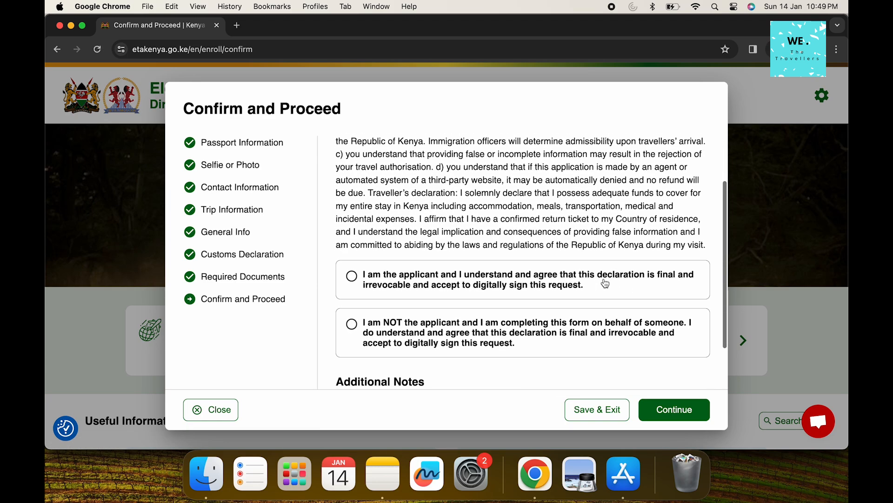
click(526, 288)
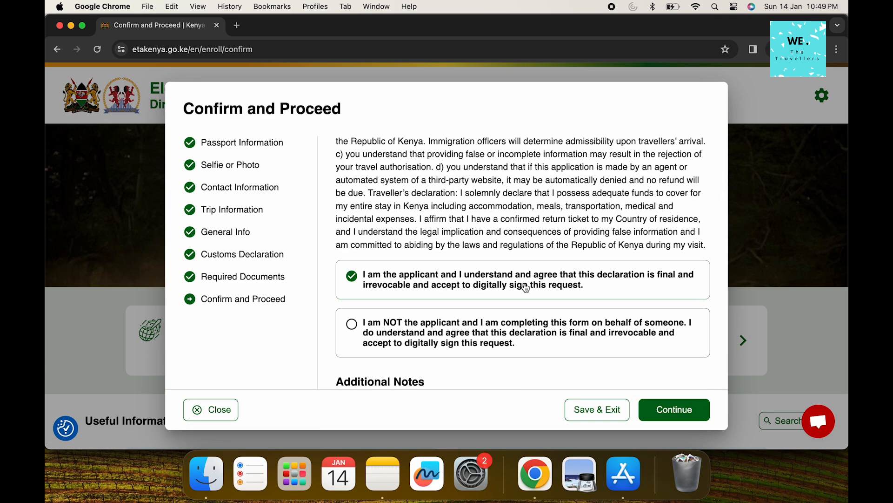
scroll(526, 288, down, 2)
scroll(429, 300, down, 2)
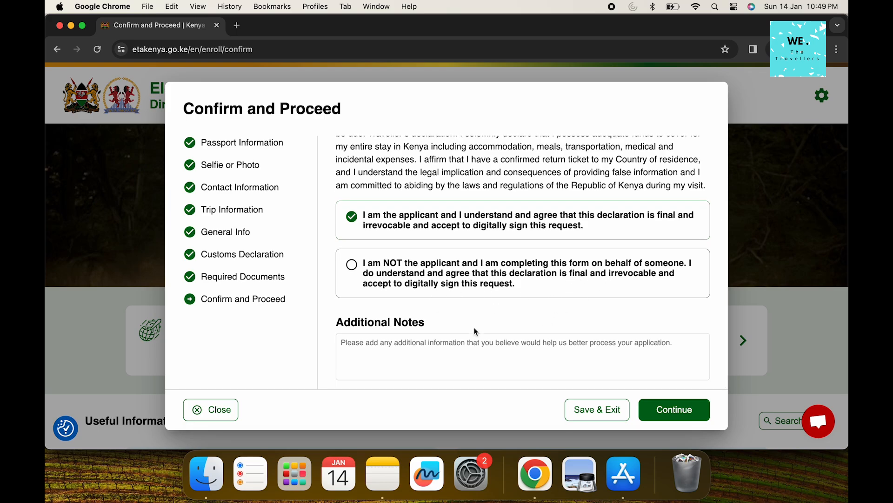
click(656, 416)
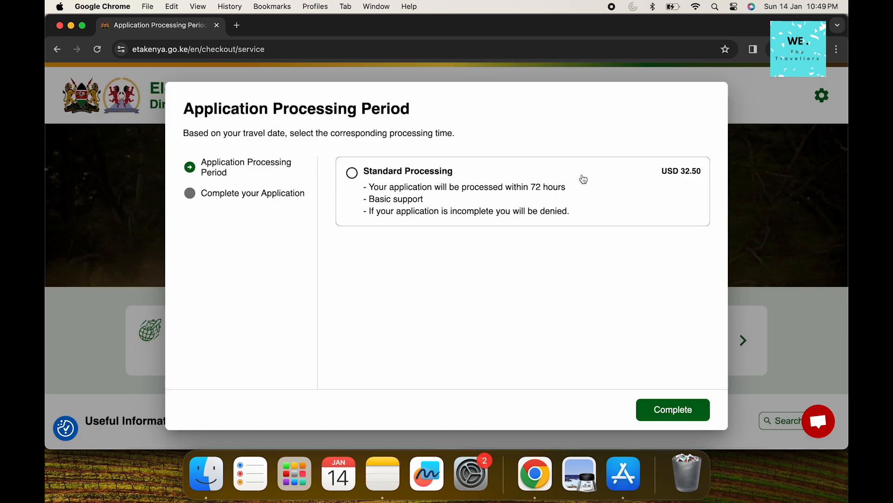
Choose Standard Processing (USD 32.50) and check the fee breakdown summary
click(401, 179)
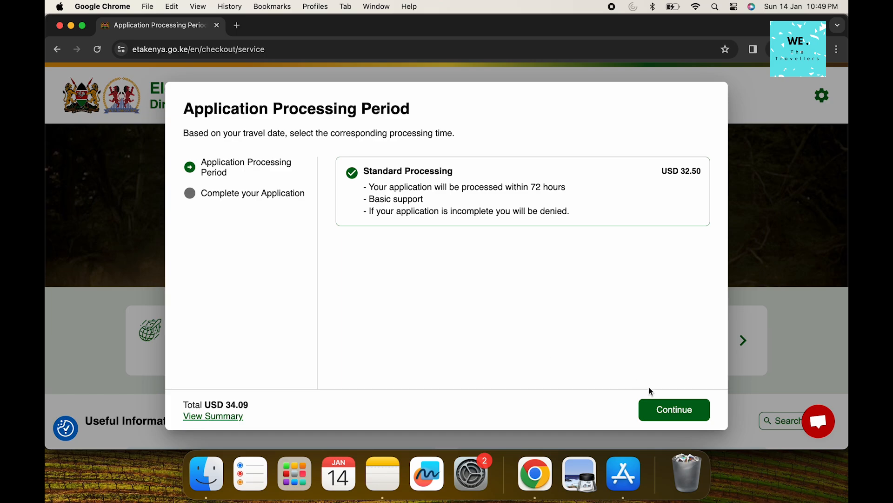
click(656, 408)
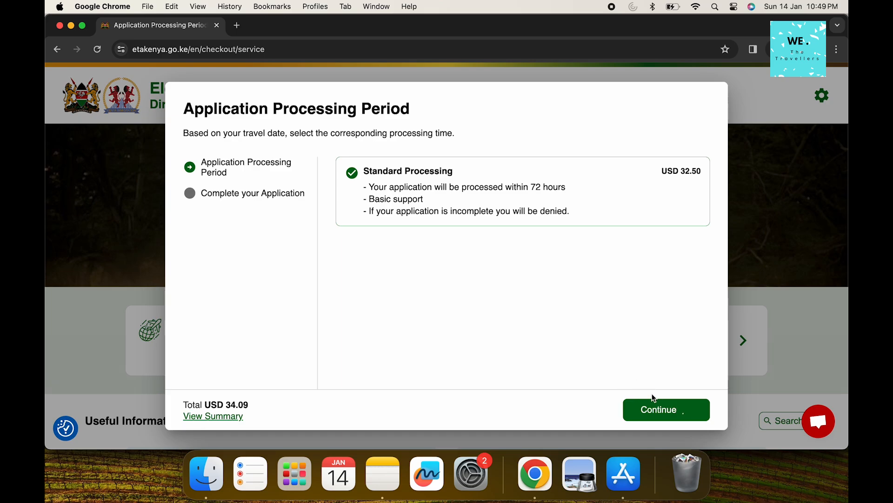
click(231, 418)
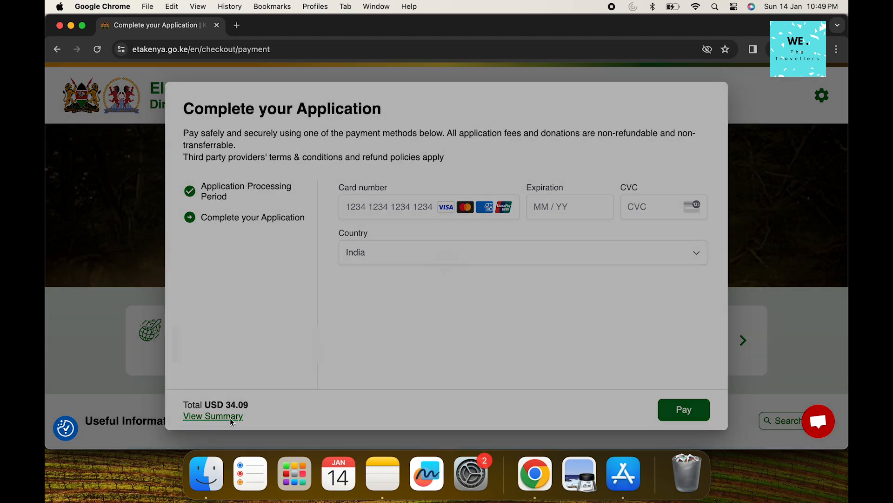
click(459, 320)
Enter the card number, expiry date and security code in the payment form
click(371, 208)
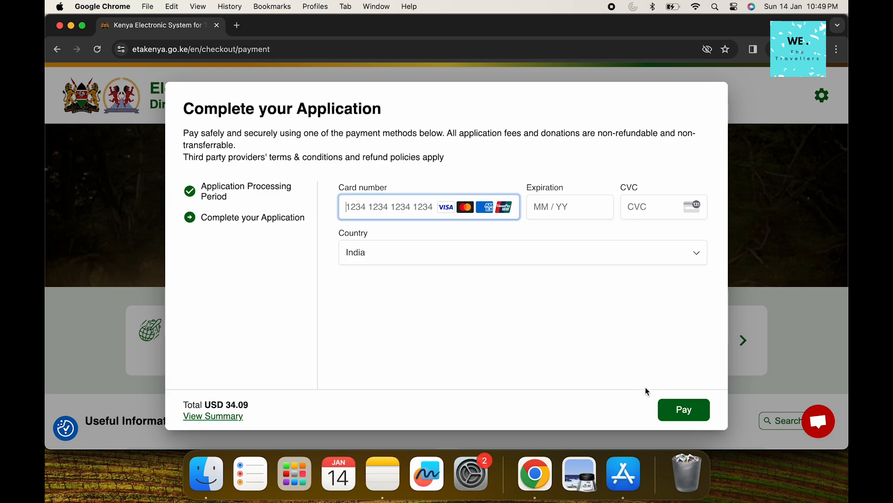
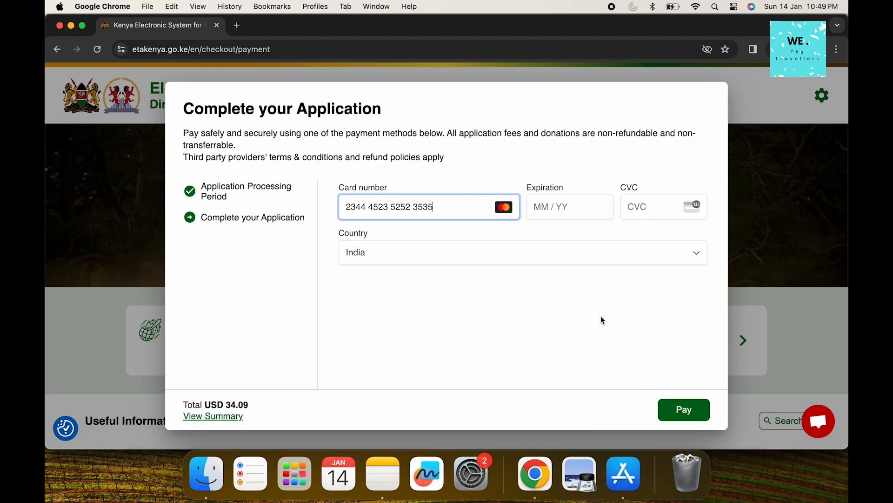
click(546, 207)
text(0253)
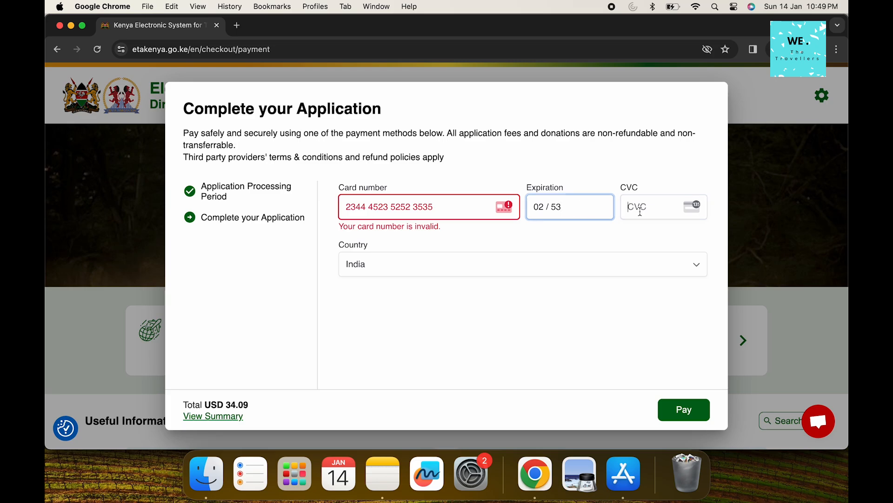
click(622, 342)
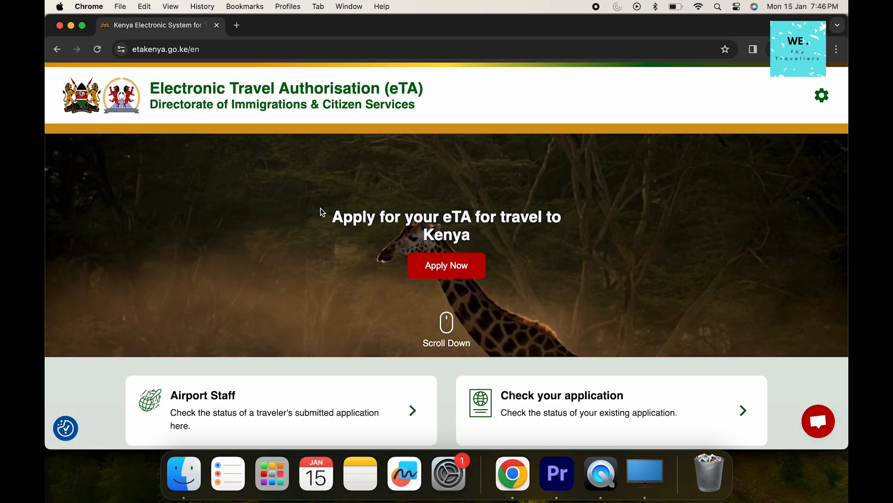
Open the Existing Applications status form and toggle between passport-details and reference-number lookup
scroll(319, 212, down, 3)
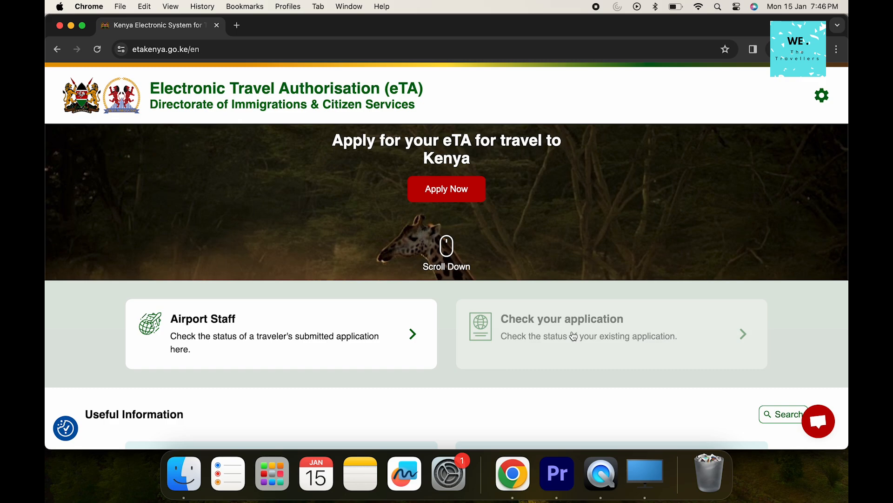
click(574, 335)
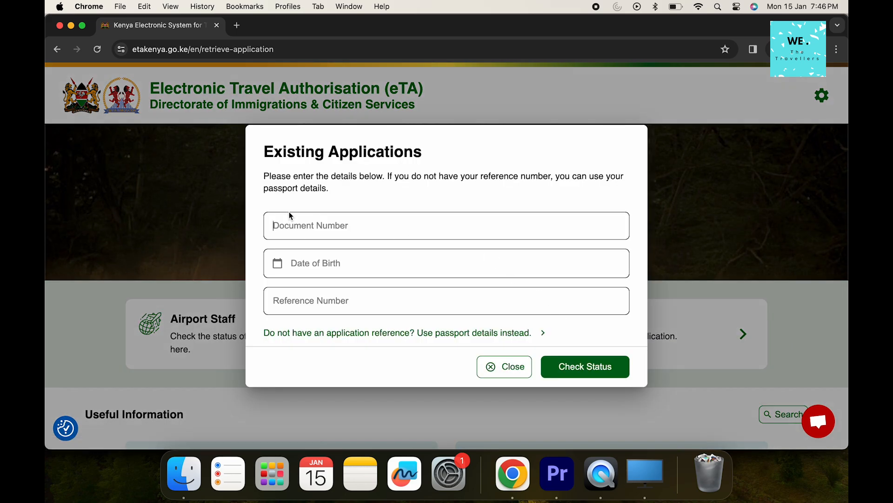
click(505, 334)
click(439, 347)
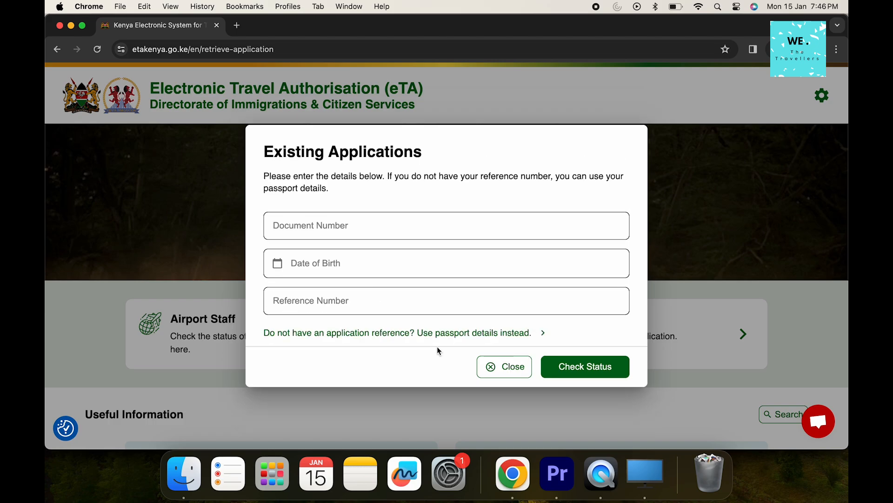